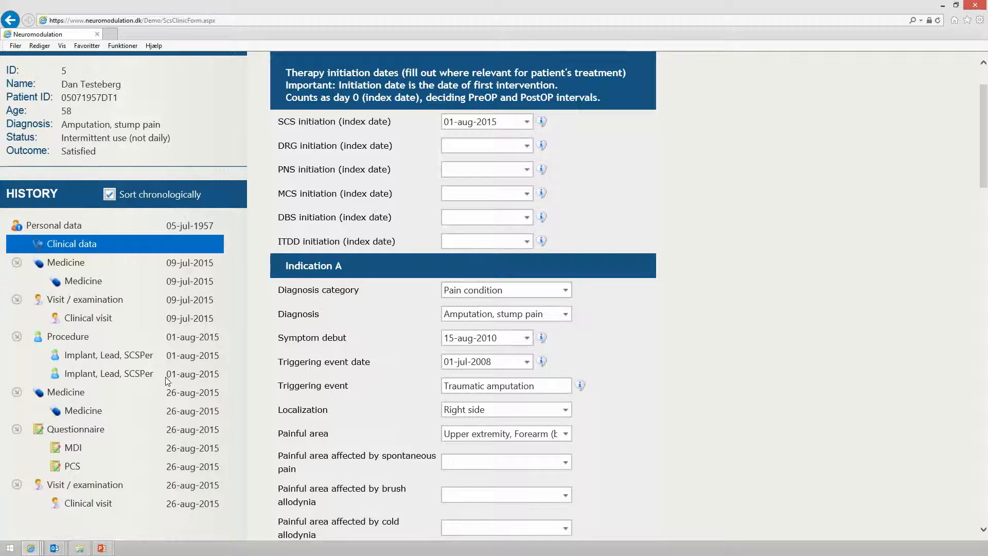
Start a new lead explantation procedure form for the current patient
scroll(168, 381, "up", 2)
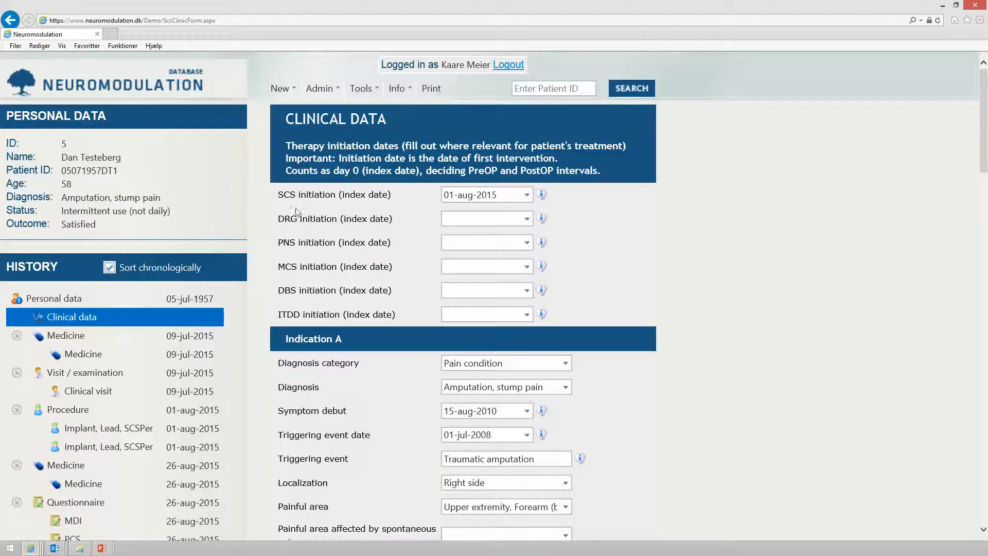
left_click(278, 93)
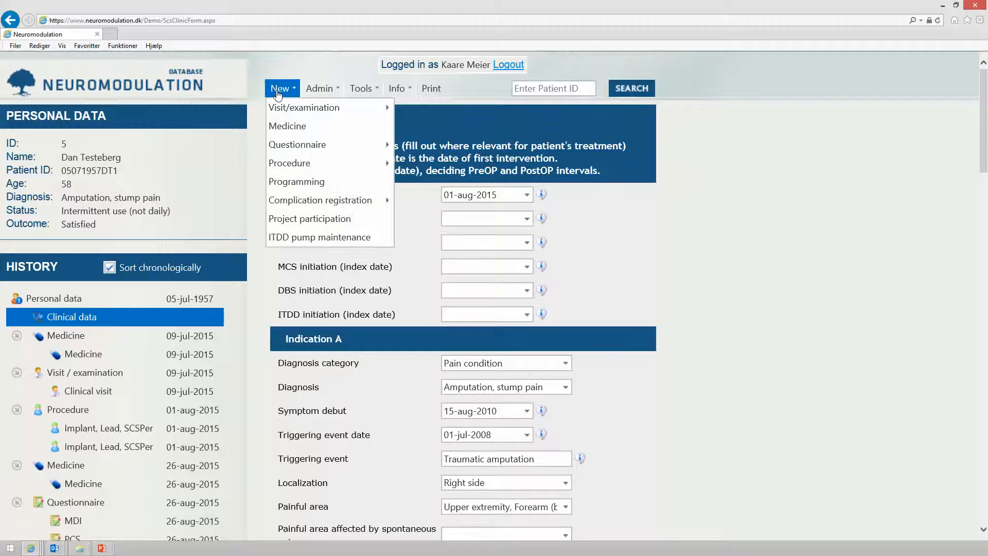
mouse_move(309, 164)
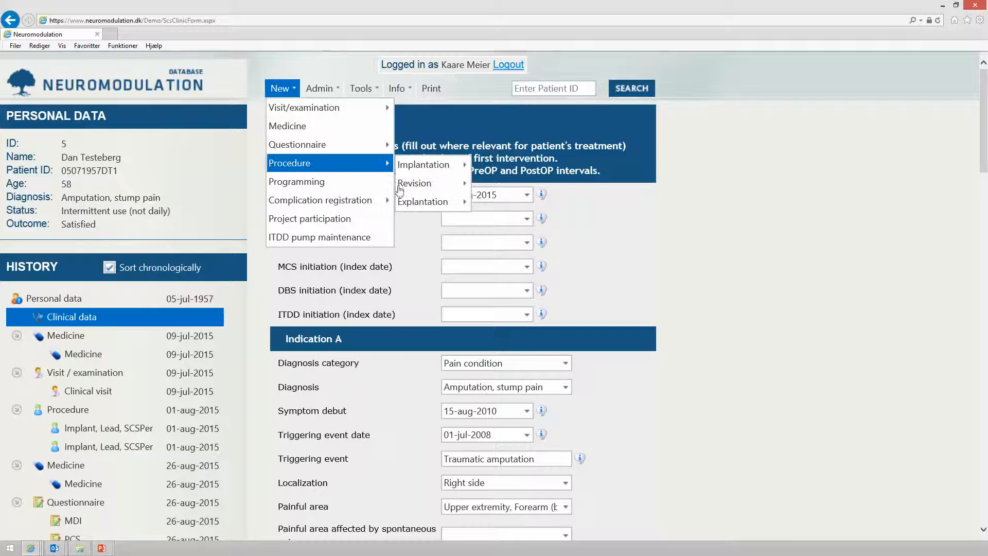
mouse_move(417, 205)
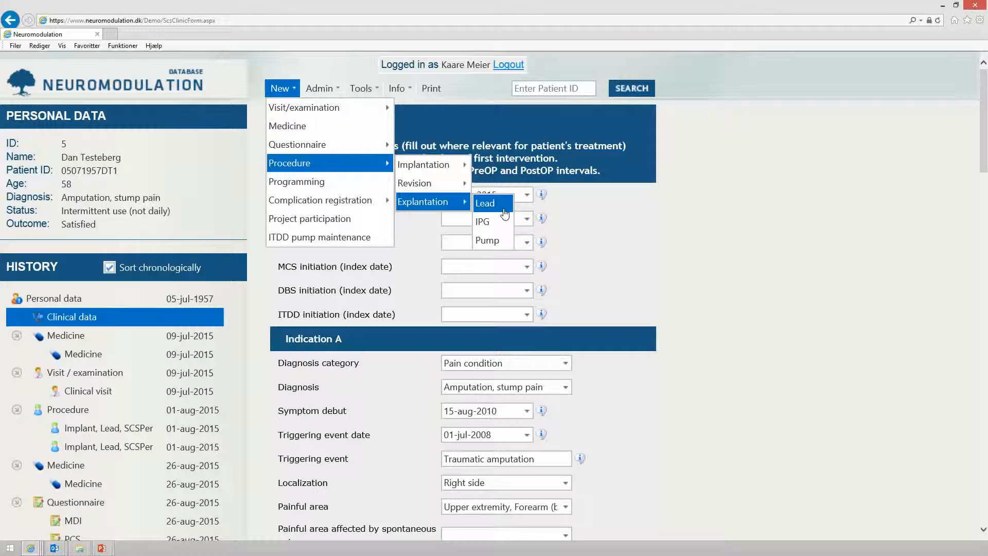
left_click(504, 213)
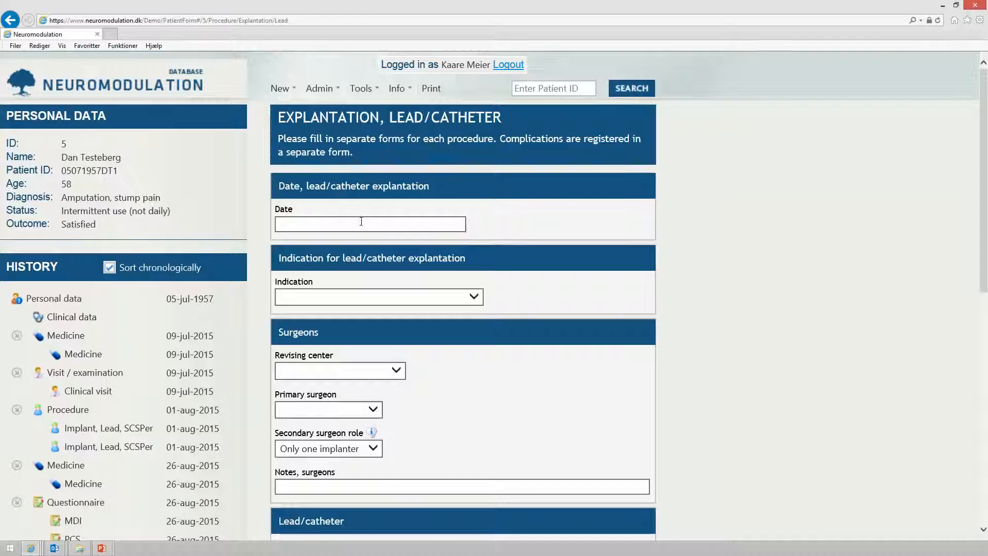
Set the explantation date to 01-Sep-2015 and the indication to "Lead/catheter migration, axial (verified)"
left_click(361, 222)
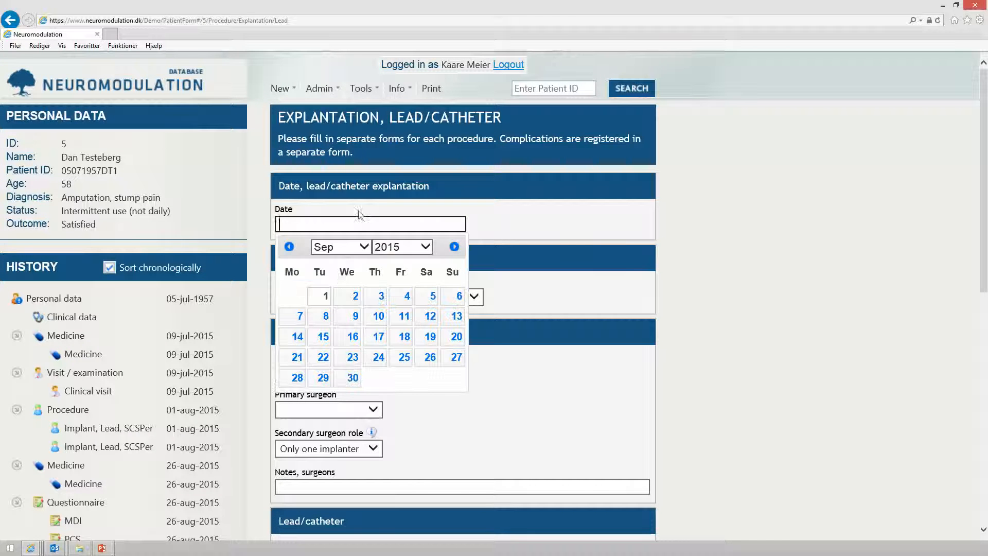
left_click(326, 296)
scroll(330, 243, "down", 1)
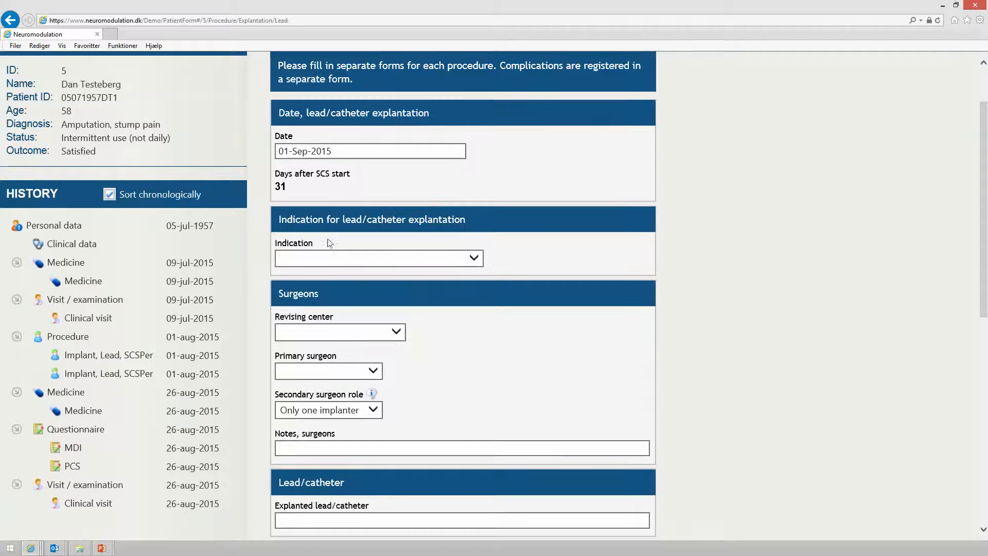
scroll(335, 170, "down", 1)
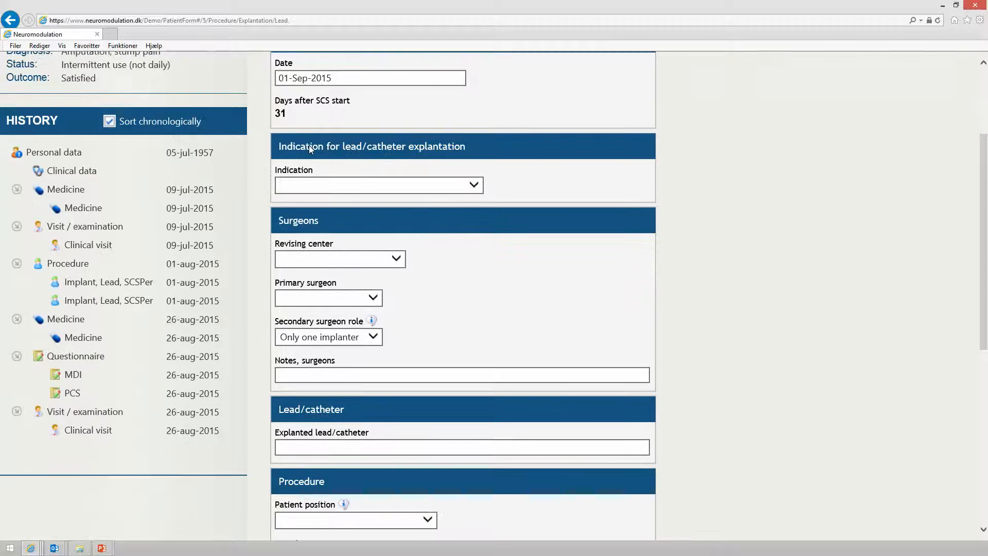
left_click(326, 186)
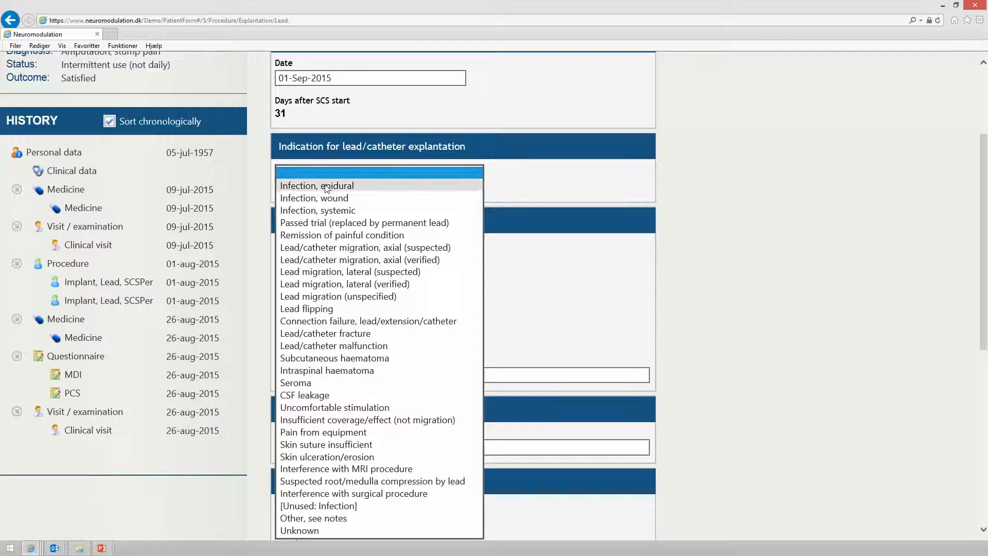
left_click(406, 260)
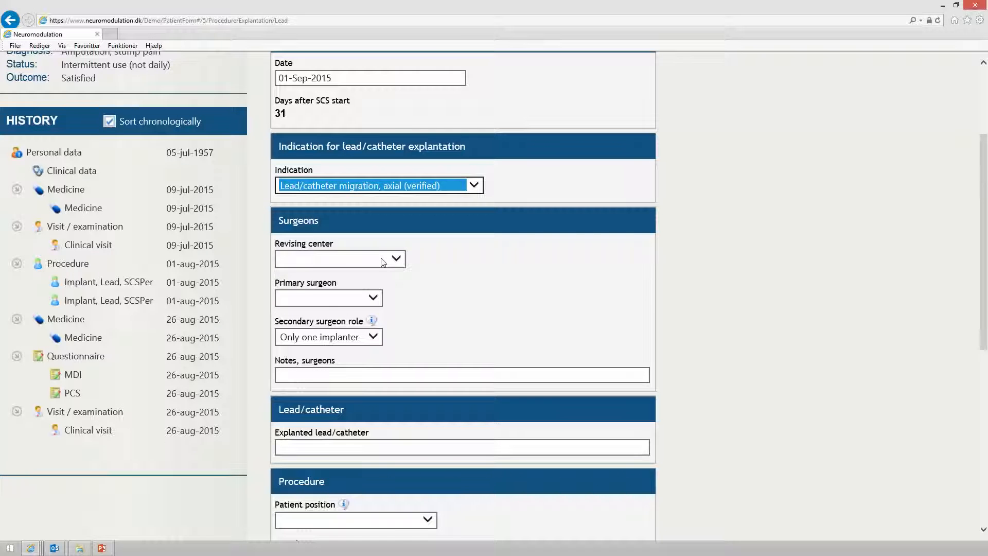
Set the revising center to Aarhus University Hospital and choose the logged-in surgeon as primary surgeon
left_click(335, 257)
left_click(334, 270)
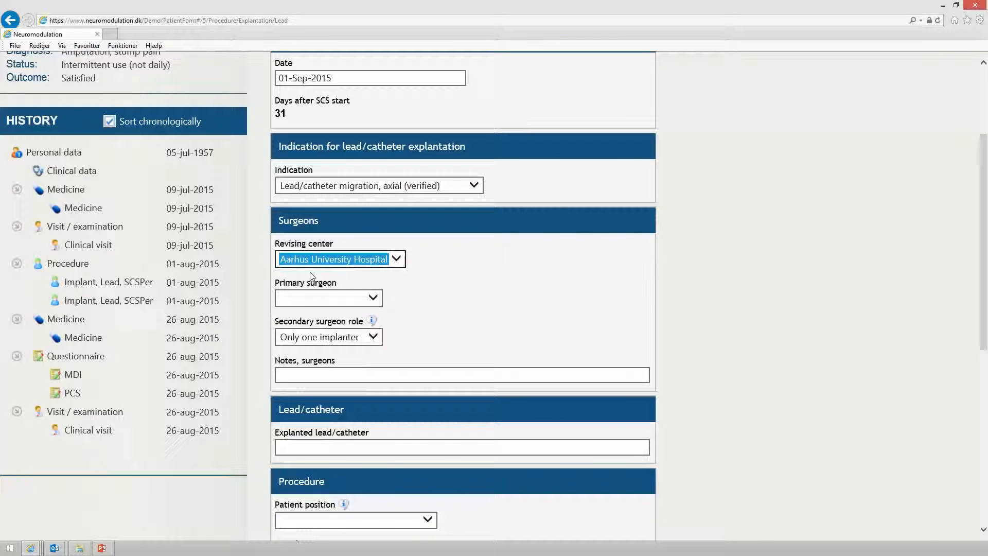
left_click(325, 297)
left_click(324, 322)
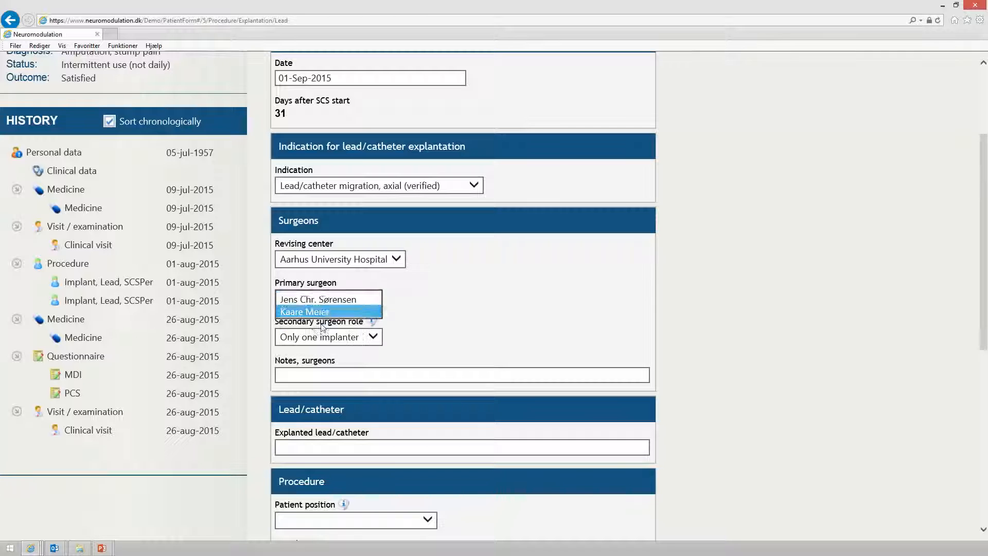
Set the secondary surgeon role to Secondary implanter and choose the other listed surgeon, leaving the surgeon notes empty
left_click(323, 335)
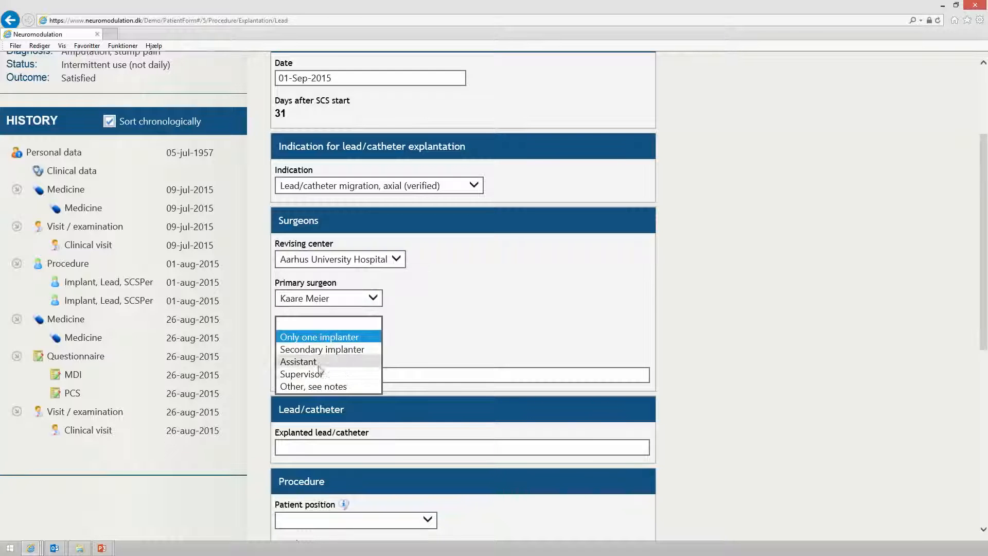
left_click(323, 349)
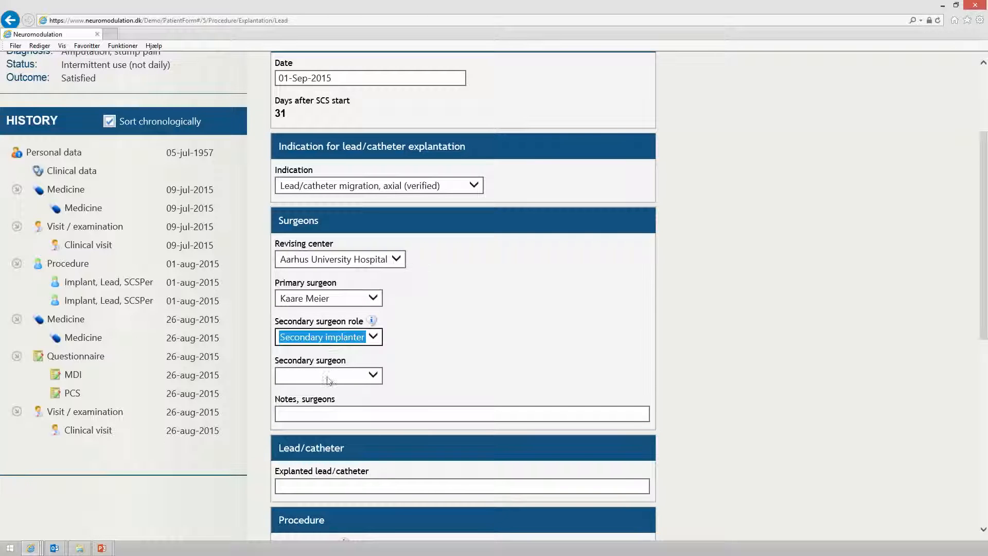
left_click(328, 380)
left_click(322, 389)
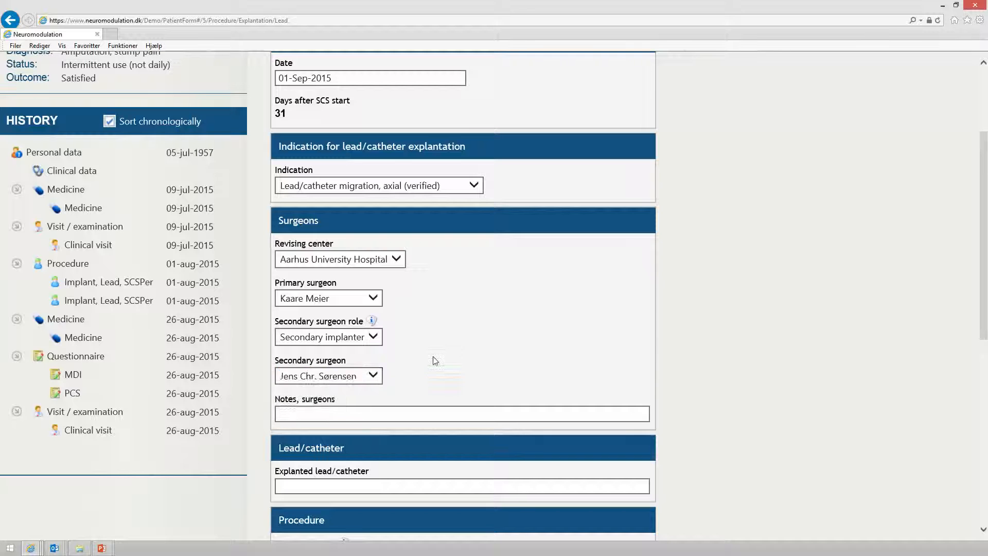
scroll(435, 360, "down", 2)
left_click(405, 343)
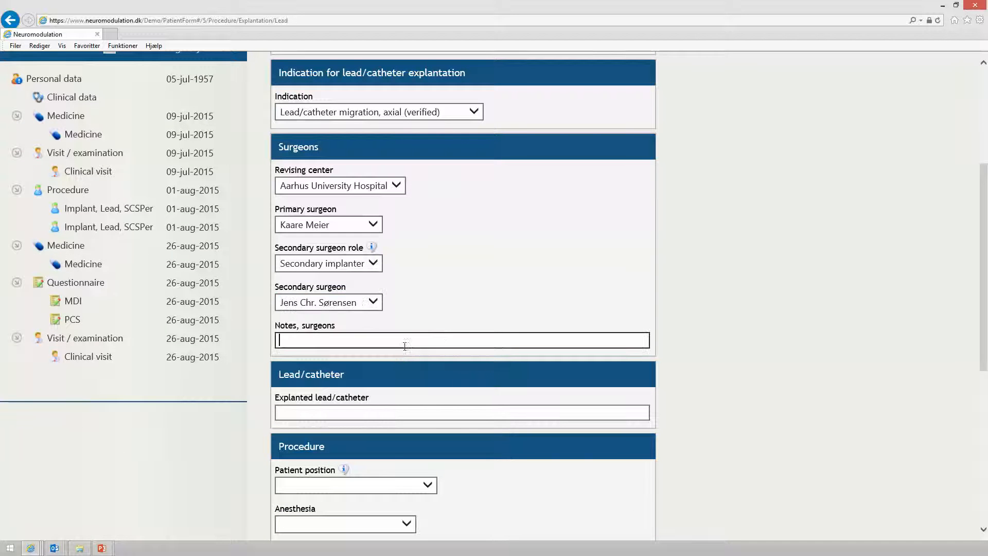
left_click(470, 309)
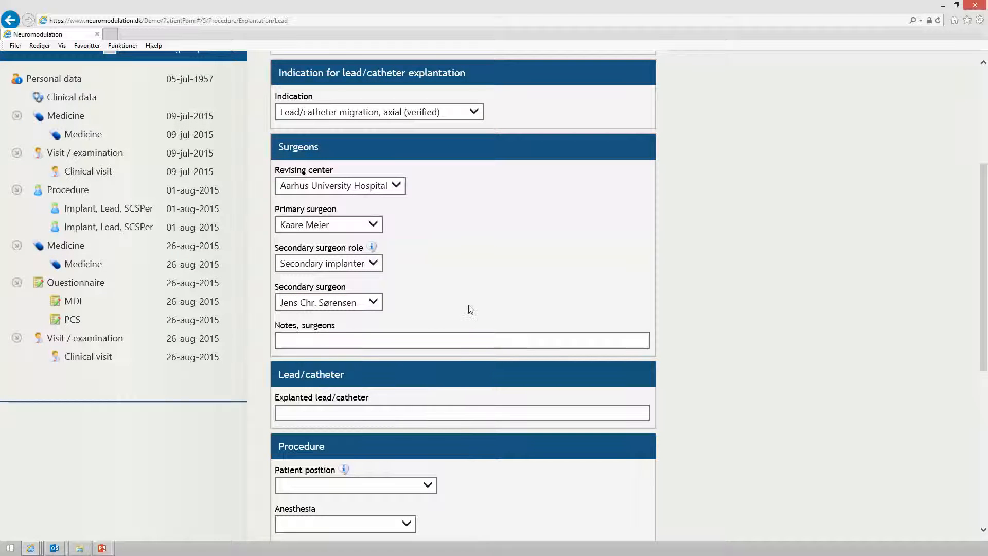
Choose lead 3, the SJM Octrode (318X) far right of midline at C4, as the explanted lead
scroll(469, 308, "down", 3)
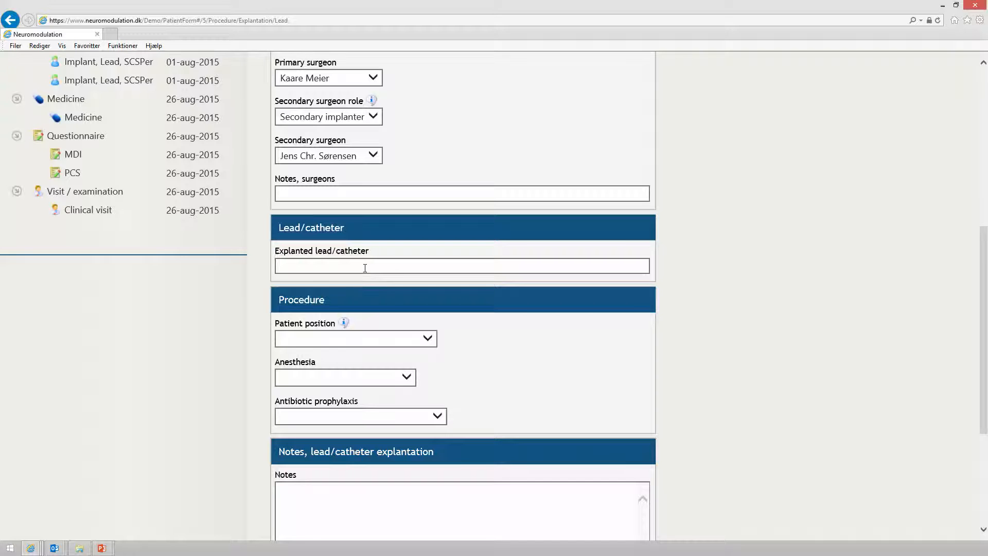
left_click(364, 267)
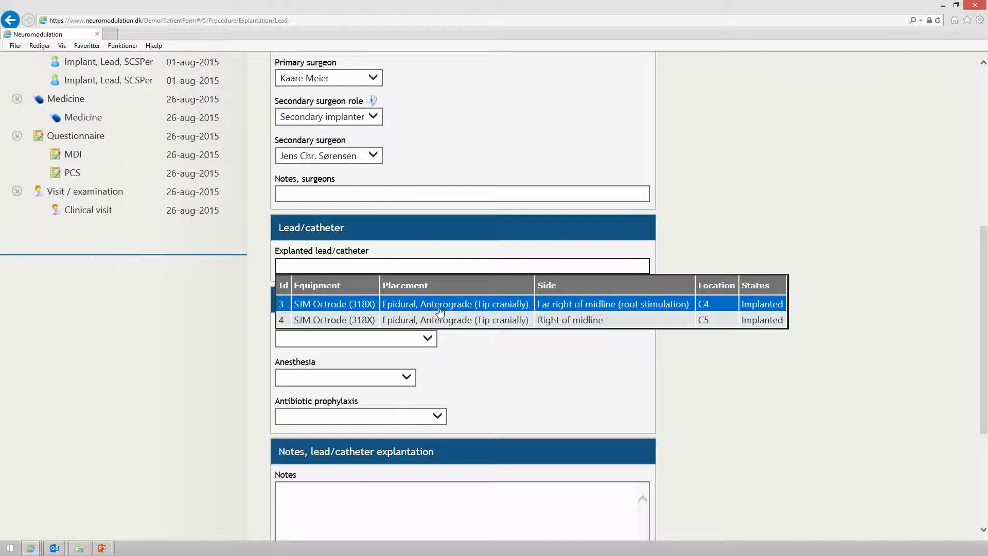
left_click(488, 309)
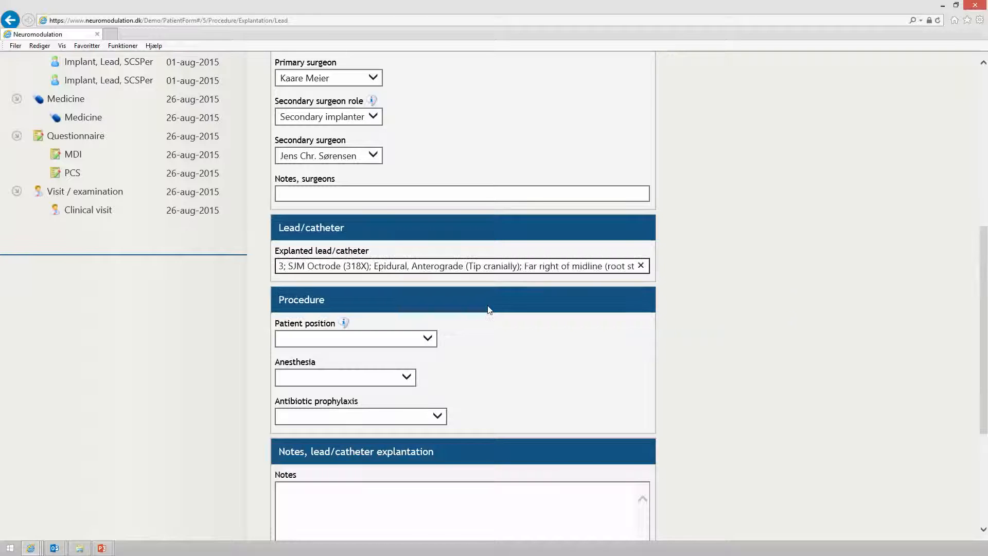
Fill in the procedure details with prone position, local anaesthesia + sedation, and penicillin derivative as antibiotic prophylaxis
scroll(563, 371, "down", 1)
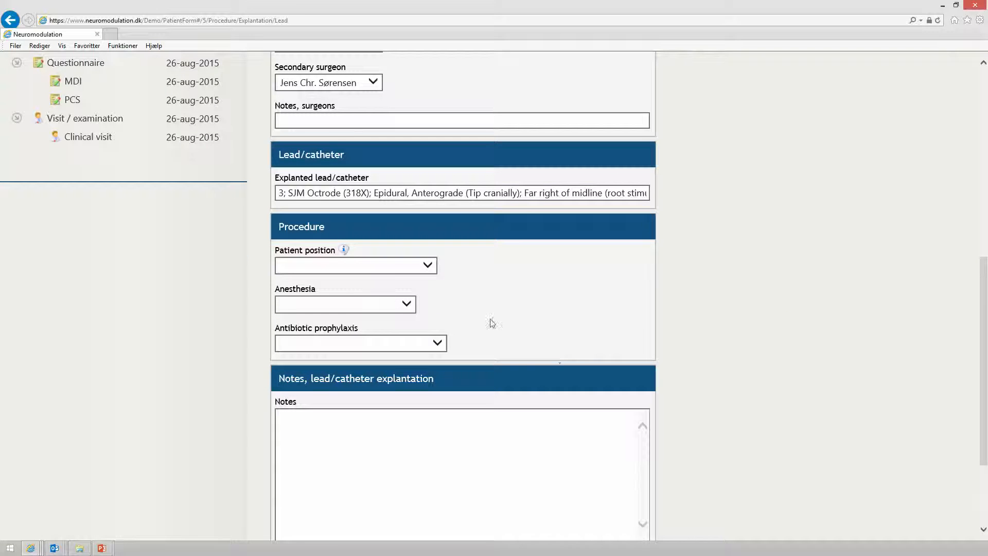
left_click(390, 268)
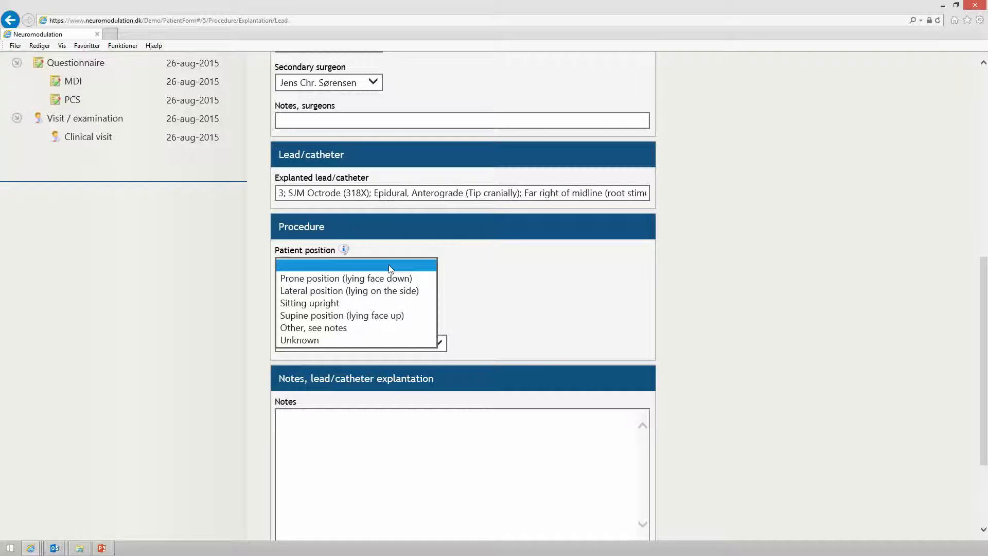
left_click(365, 279)
left_click(335, 303)
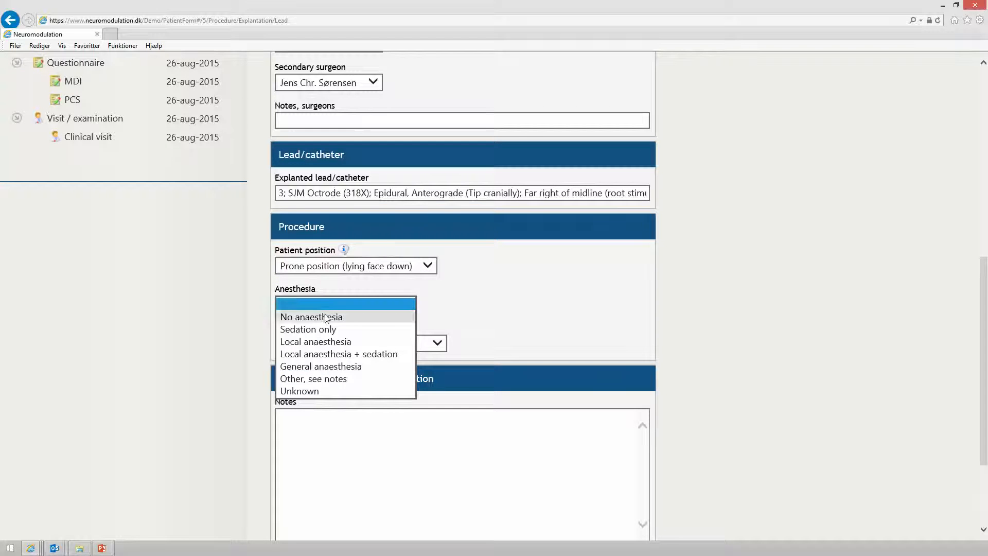
left_click(332, 354)
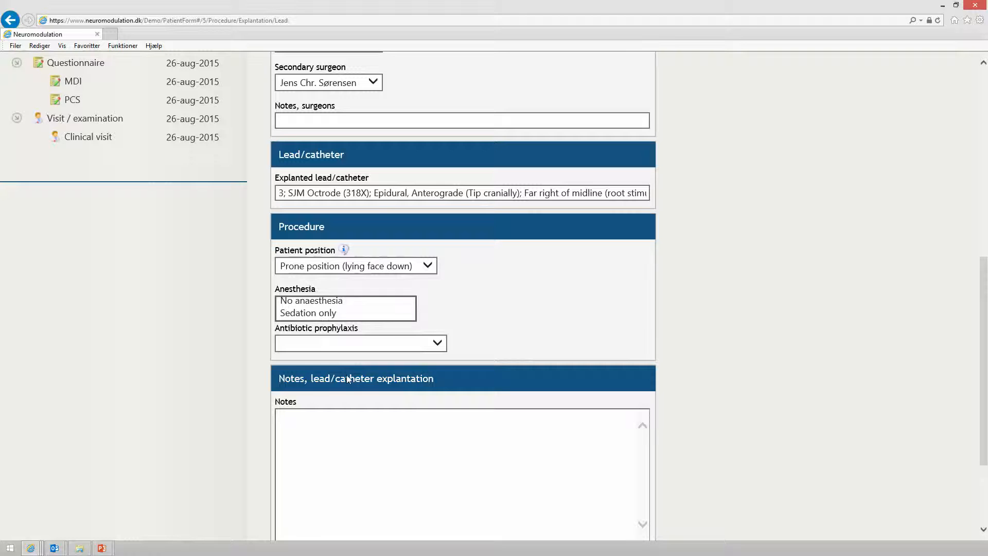
left_click(331, 345)
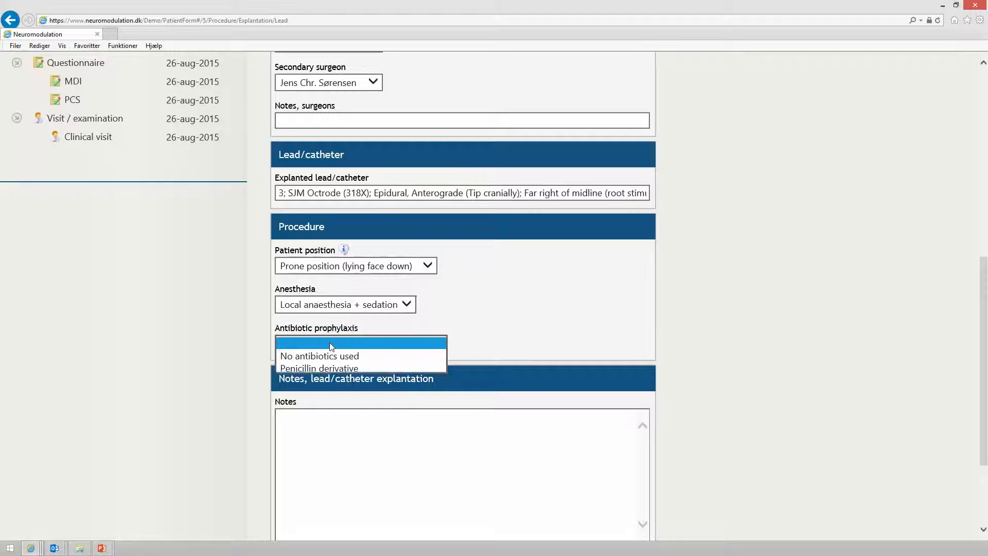
left_click(342, 369)
Save the lead explantation form without notes and dismiss the confirmation
scroll(489, 343, "down", 3)
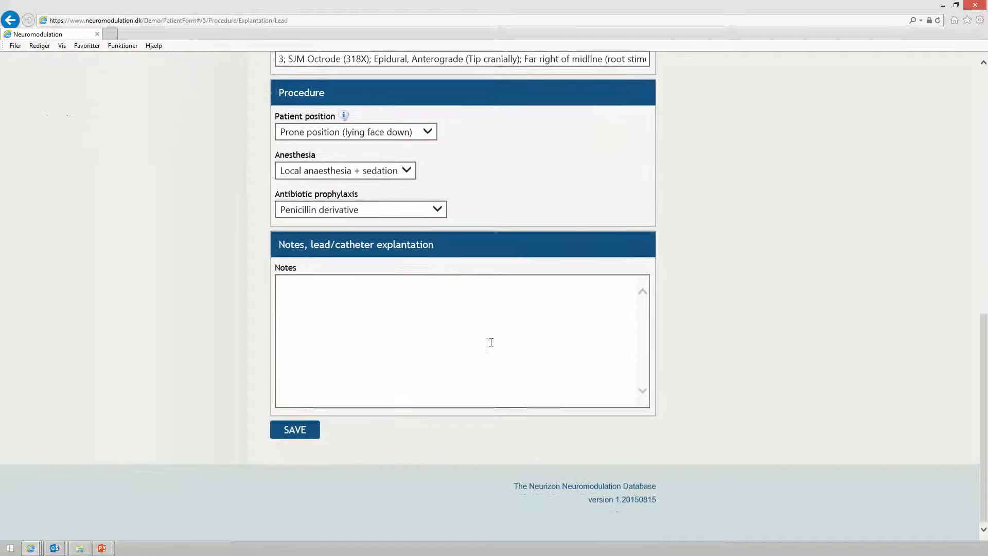
left_click(314, 433)
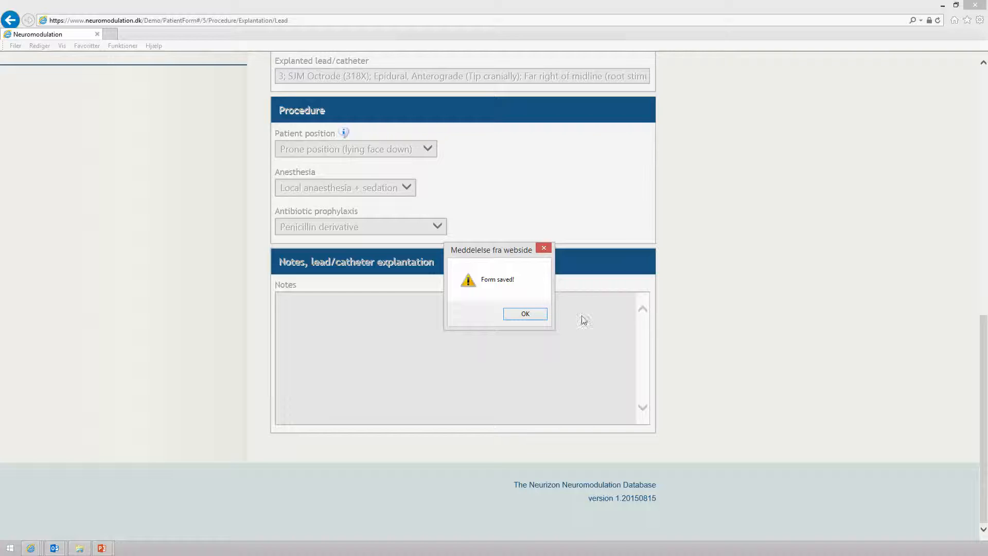
left_click(528, 314)
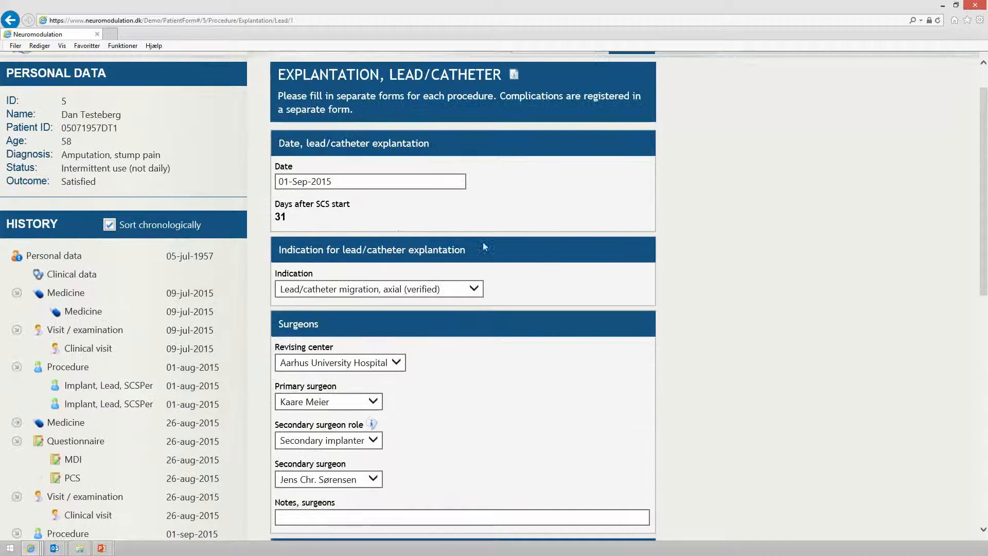
Start a new implantation procedure form for a percutaneous SCS lead (Lead, SCSPer)
left_click(279, 94)
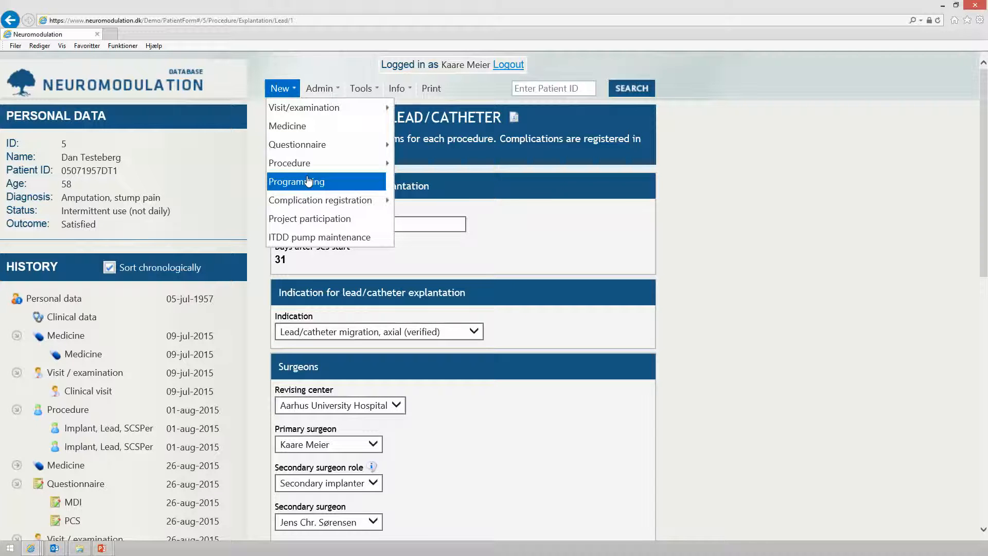
mouse_move(307, 165)
mouse_move(423, 167)
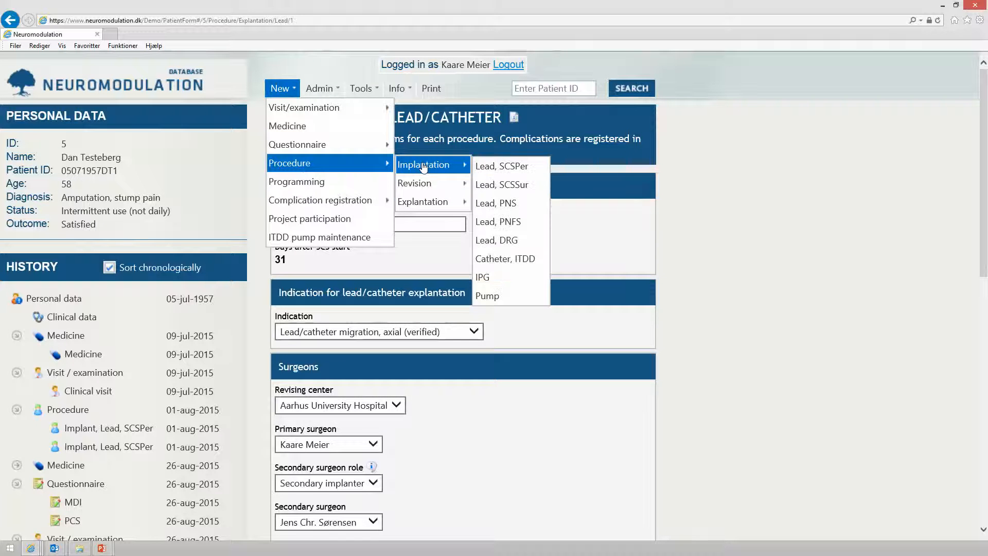
left_click(497, 166)
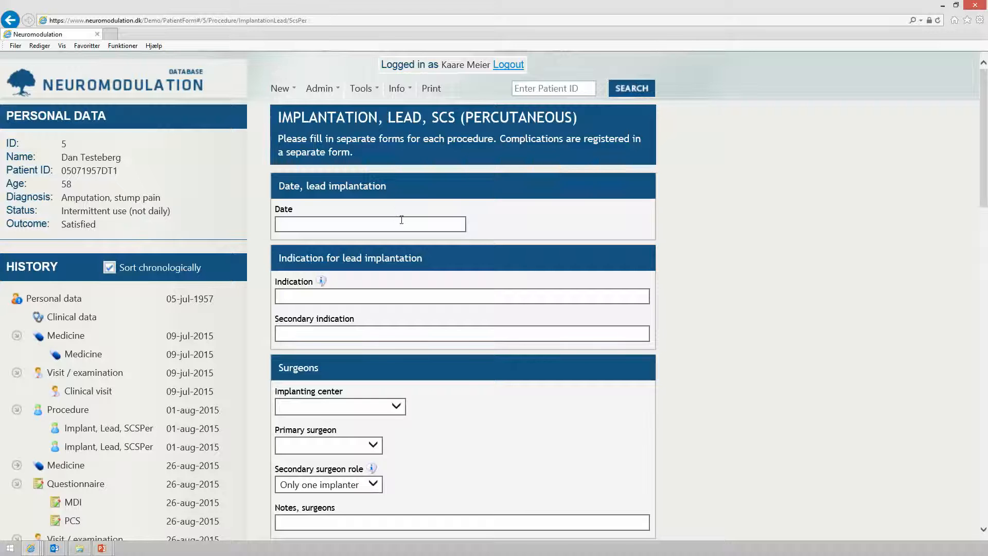
Set the implantation date to 01-Sep-2015 and the indication to "Amputation, stump pain" on the right side
left_click(385, 217)
left_click(325, 294)
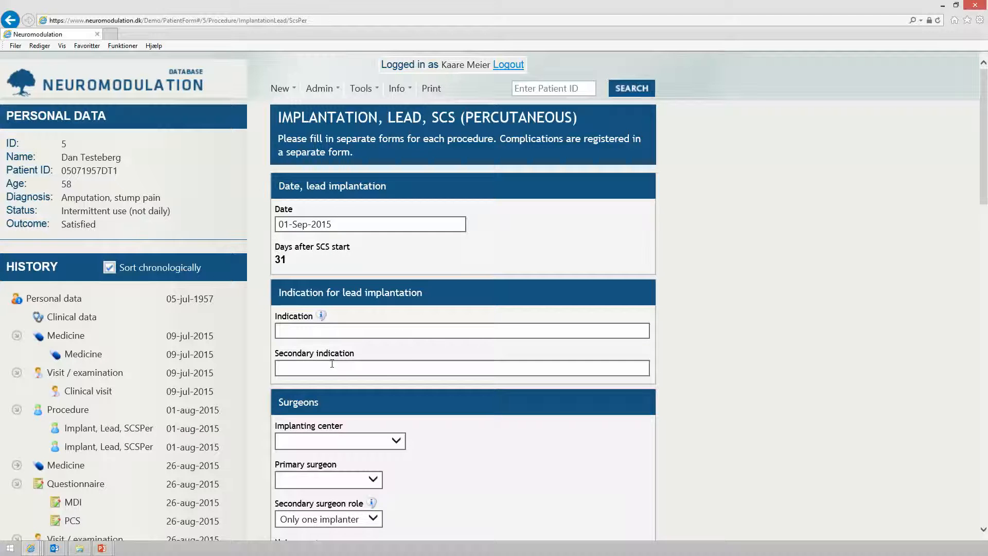
left_click(402, 333)
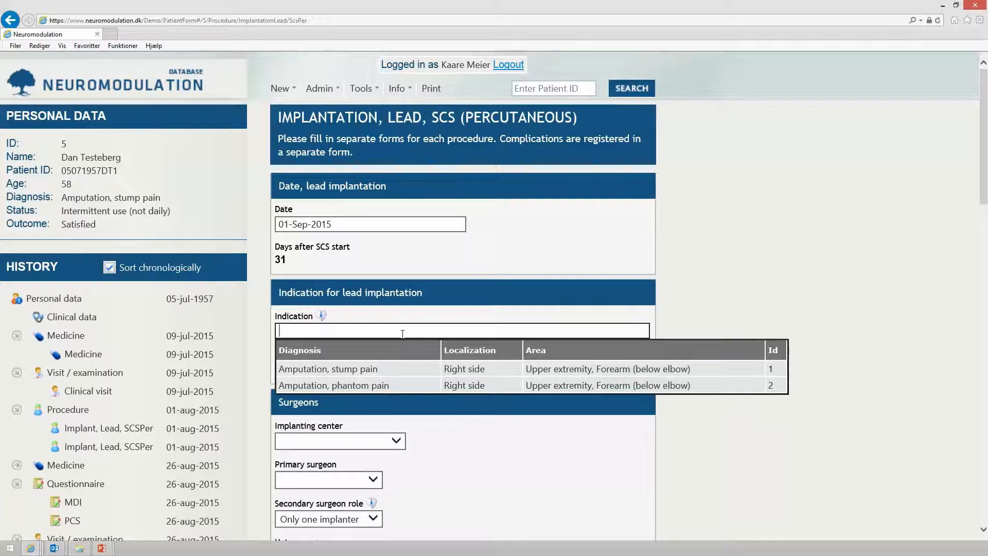
left_click(376, 374)
Set the secondary indication to "Amputation, phantom pain" on the right side, Upper extremity, Forearm (below elbow)
scroll(723, 356, "down", 1)
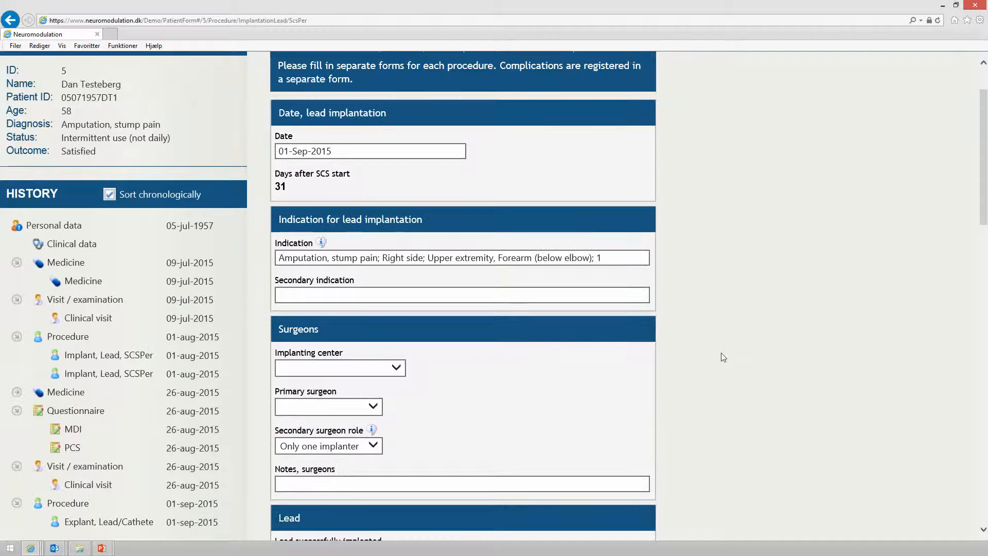
left_click(516, 292)
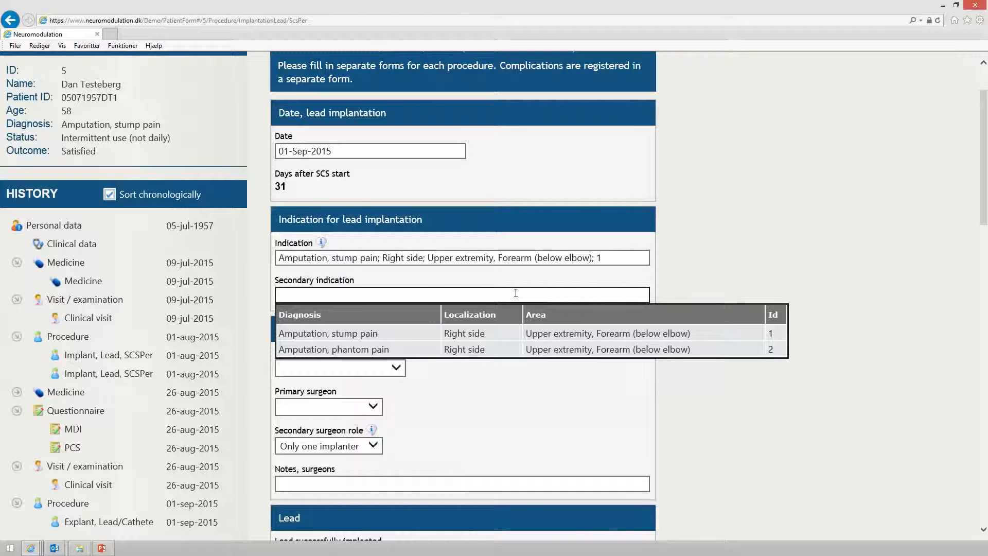
left_click(503, 350)
key("Tab")
Set the implanting center to Aarhus University Hospital and choose the first listed doctor as primary surgeon
scroll(491, 350, "down", 3)
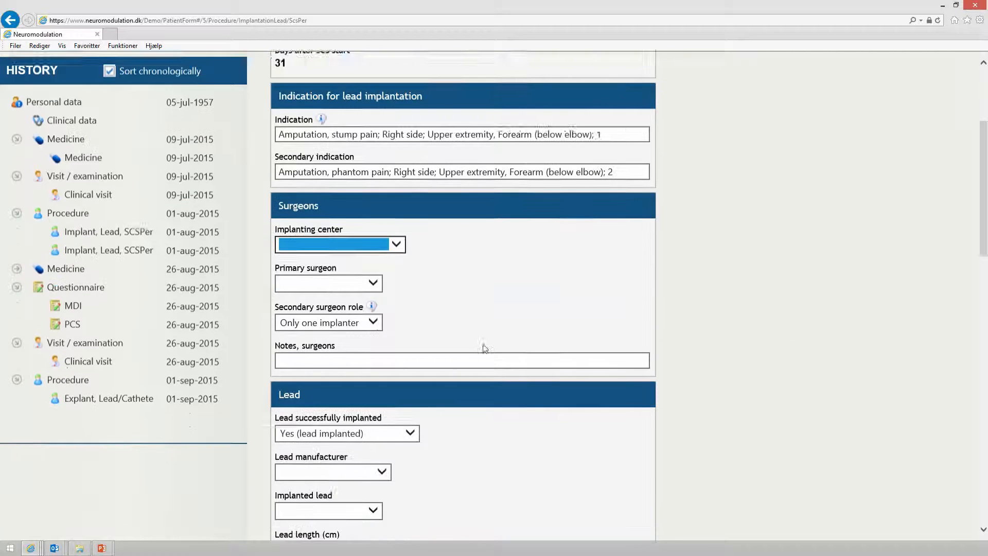
left_click(334, 227)
left_click(310, 233)
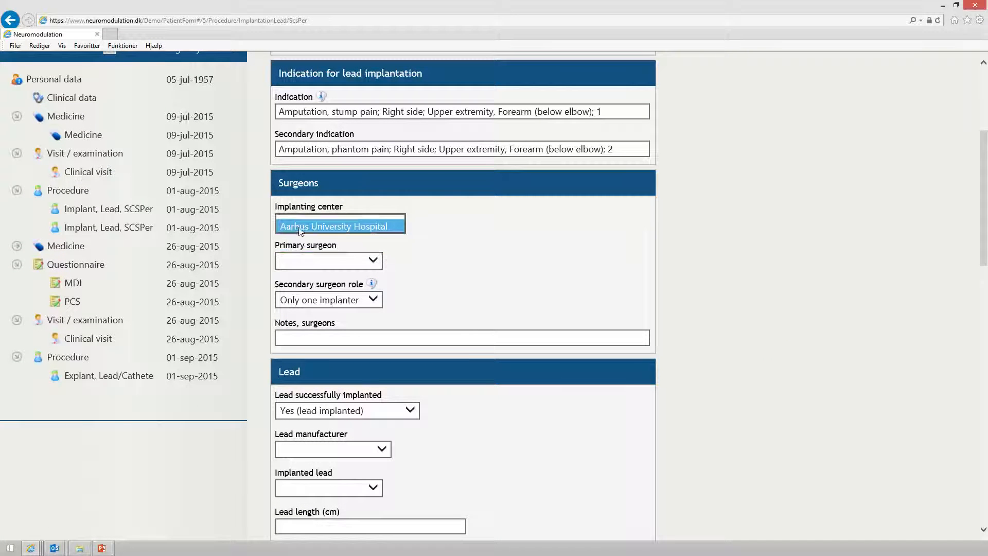
left_click(306, 261)
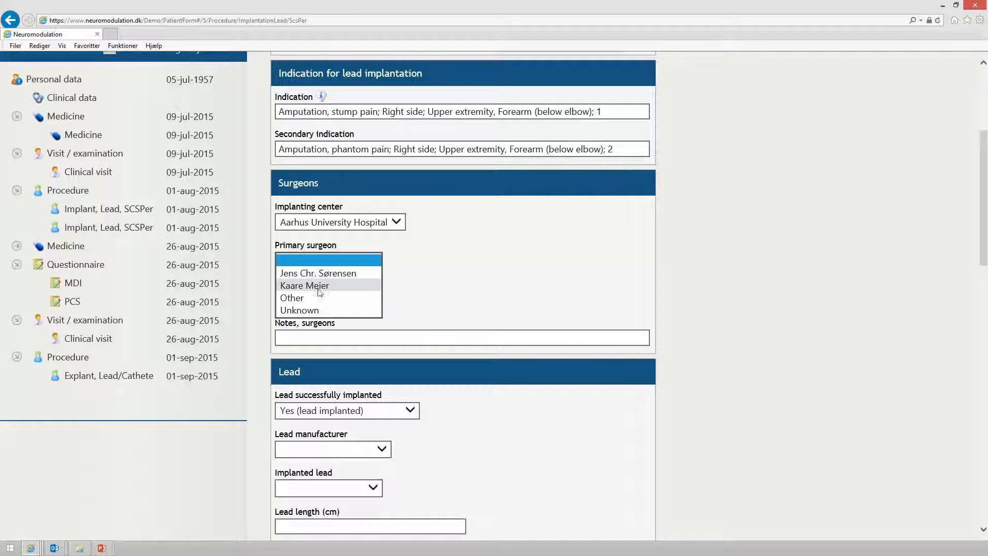
left_click(315, 273)
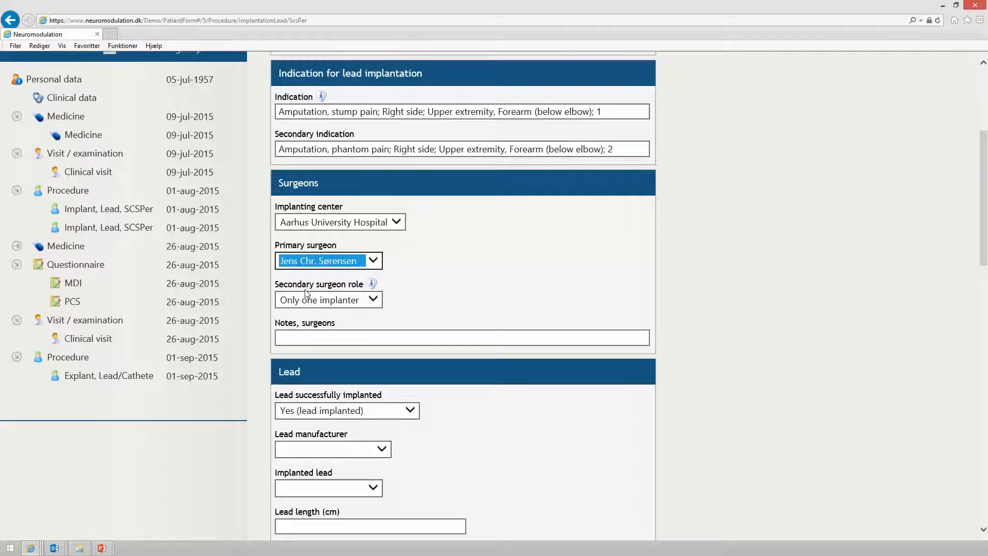
Set the secondary surgeon role to Assistant and choose the second listed doctor as secondary surgeon
left_click(315, 300)
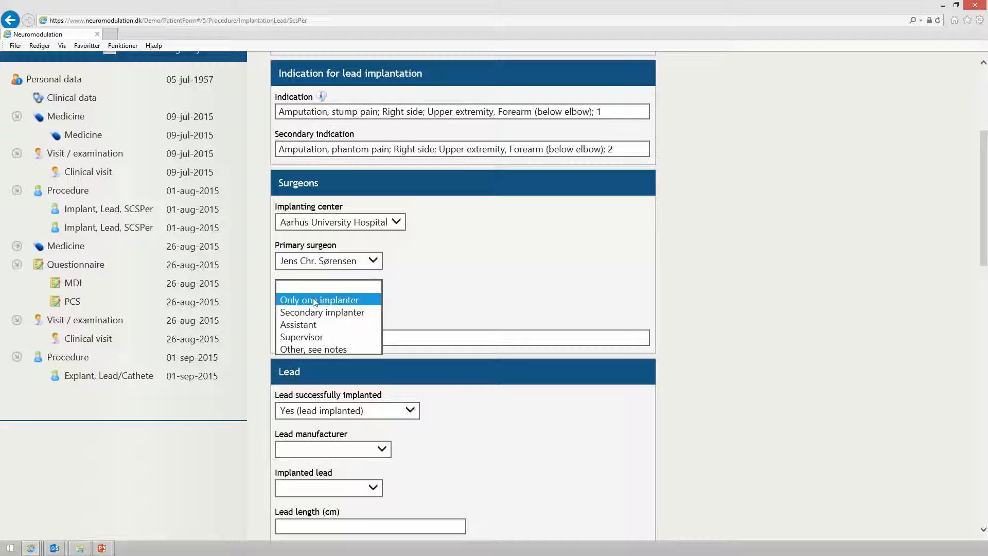
left_click(314, 324)
left_click(315, 337)
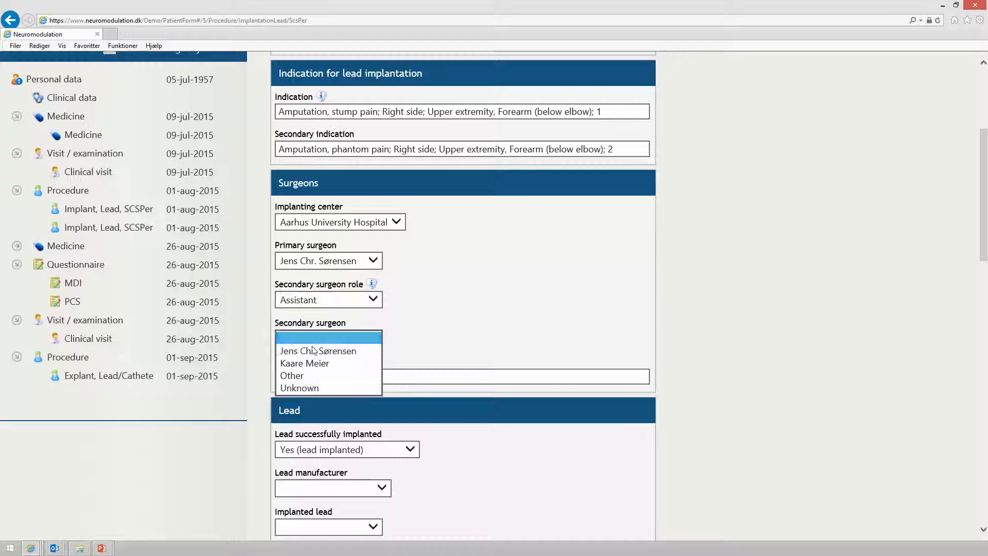
left_click(315, 363)
Record the lead as successfully implanted, with ANS / St. Jude Medical as manufacturer and SJM Octrode (318X) as the implanted lead
scroll(457, 324, "down", 2)
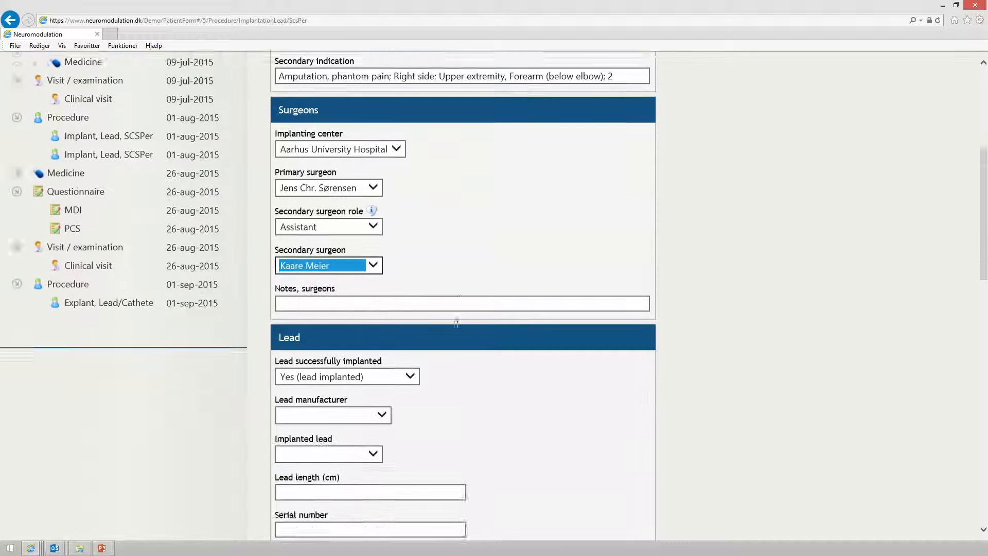
scroll(457, 323, "down", 3)
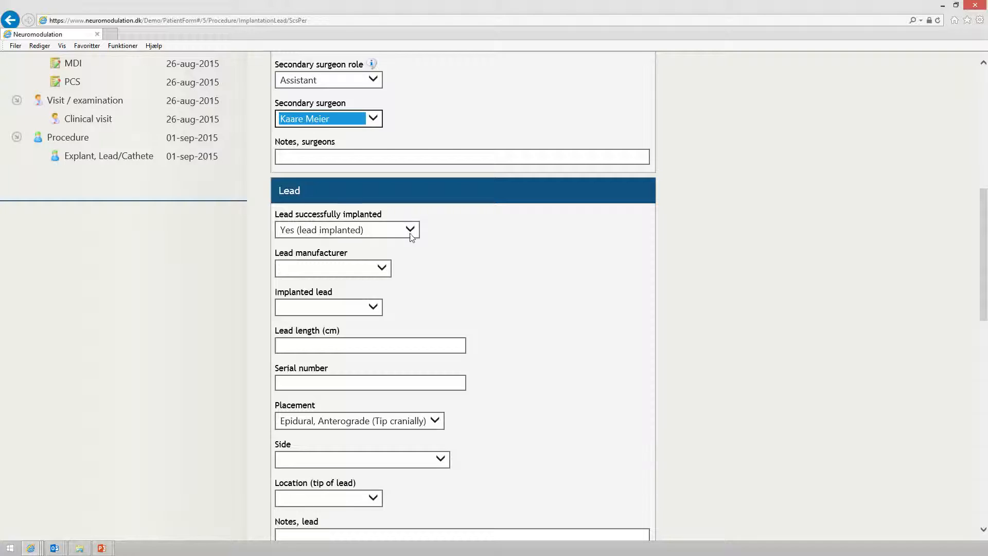
scroll(406, 234, "down", 2)
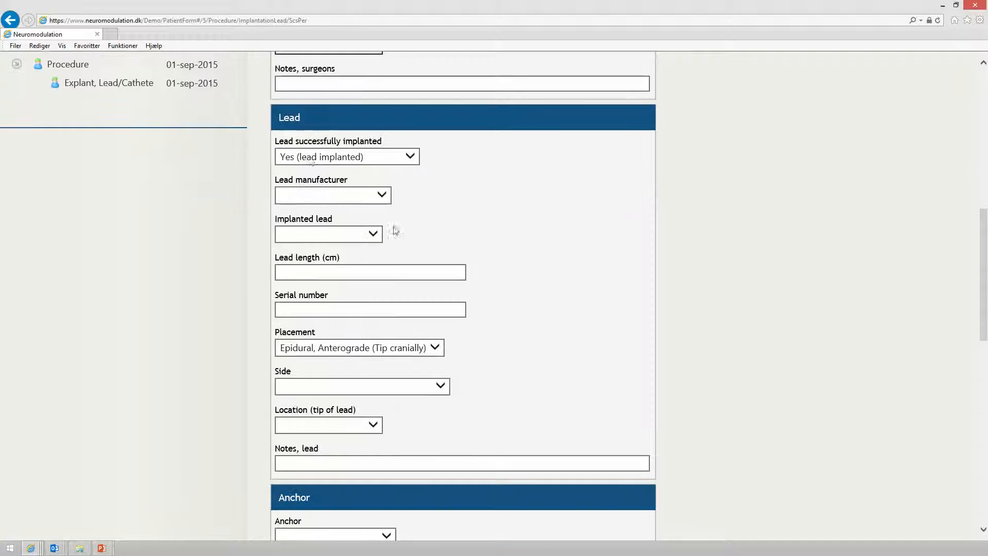
left_click(364, 162)
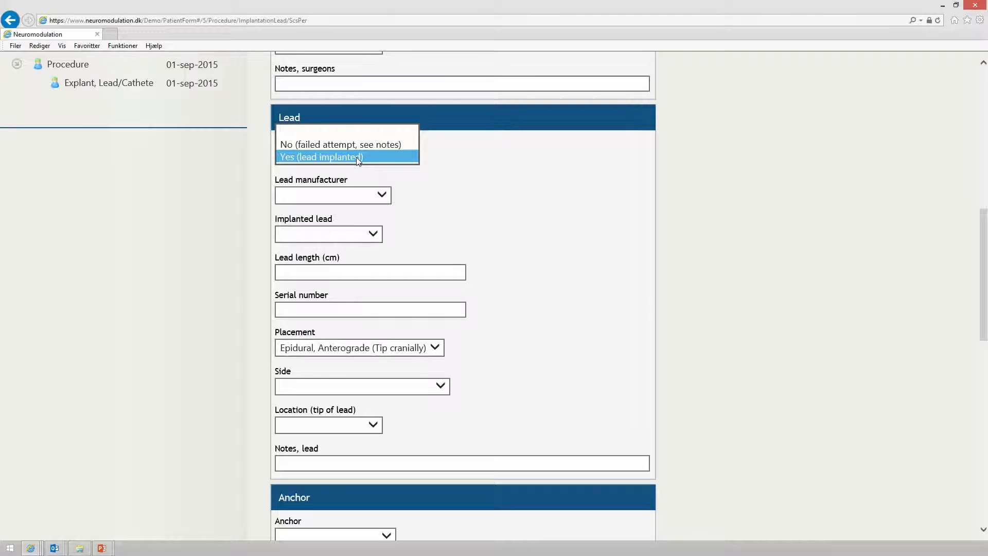
left_click(356, 157)
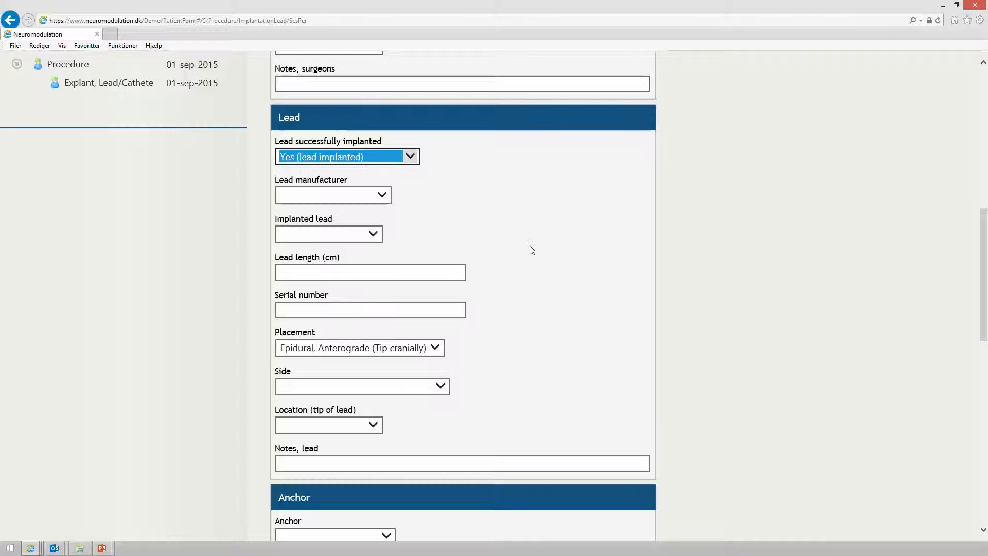
left_click(383, 195)
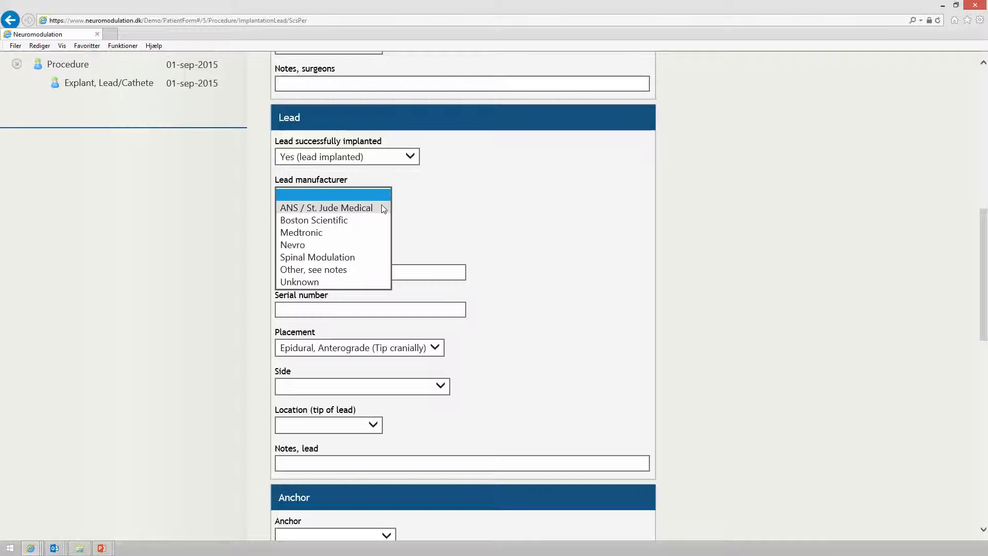
left_click(382, 208)
left_click(380, 235)
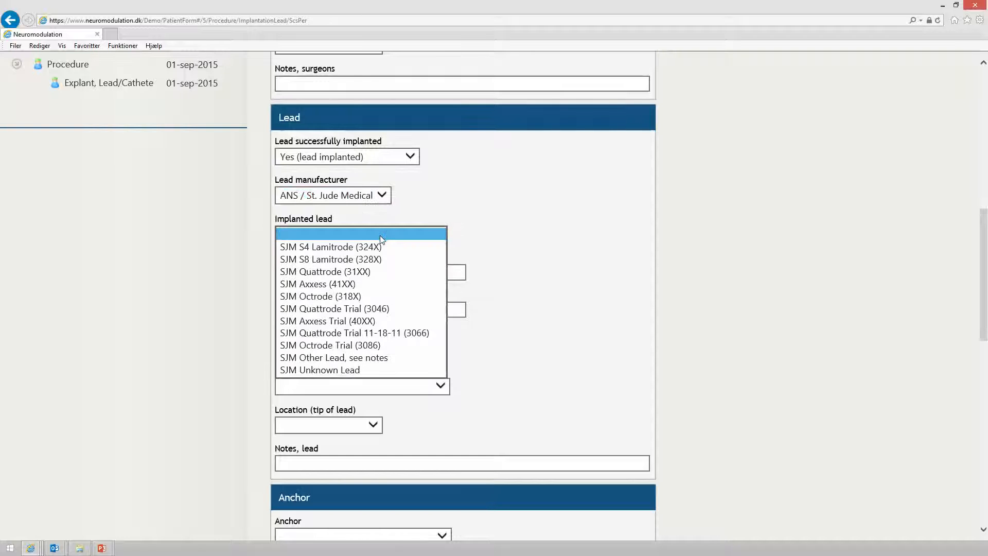
left_click(319, 297)
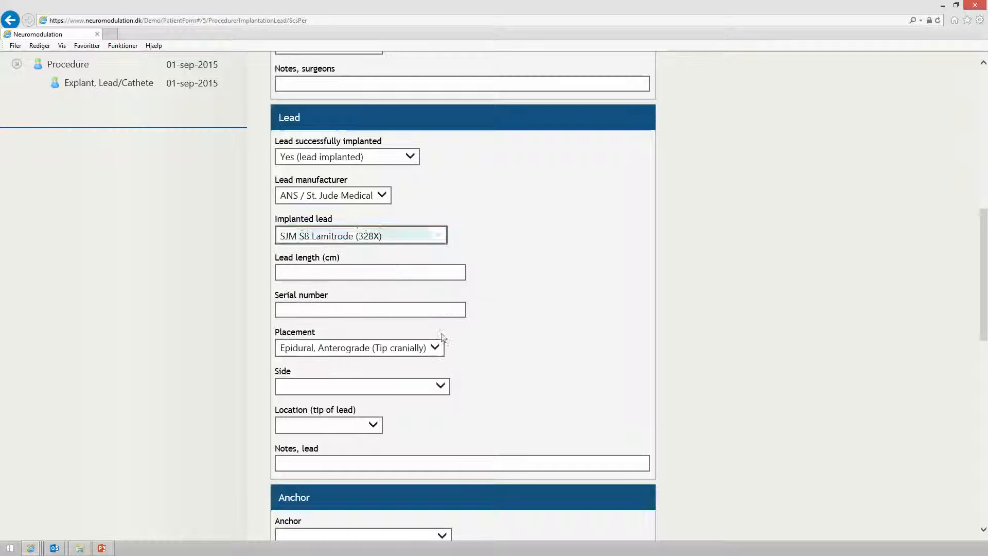
left_click(536, 272)
Enter a lead length of 60 cm and the lead serial number 4587
scroll(536, 271, "down", 3)
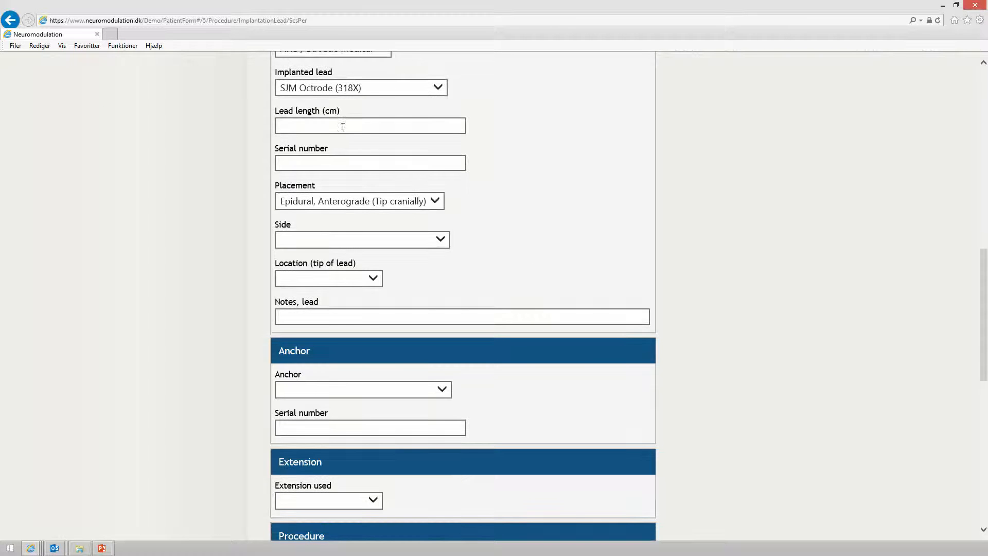
left_click(355, 127)
type("60")
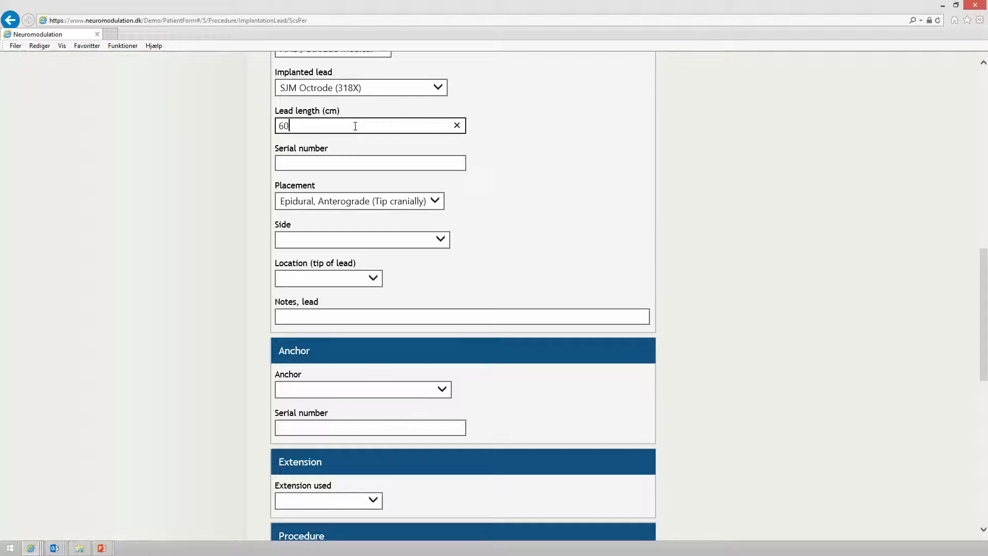
left_click(321, 168)
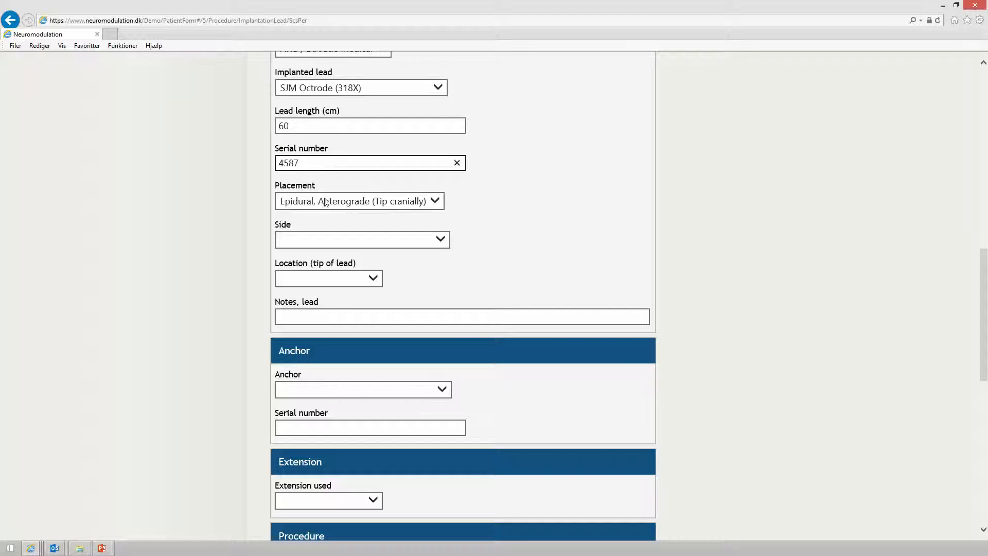
Set the lead side to "Far right of midline (root stimulation)" and the lead tip location to C5
left_click(335, 239)
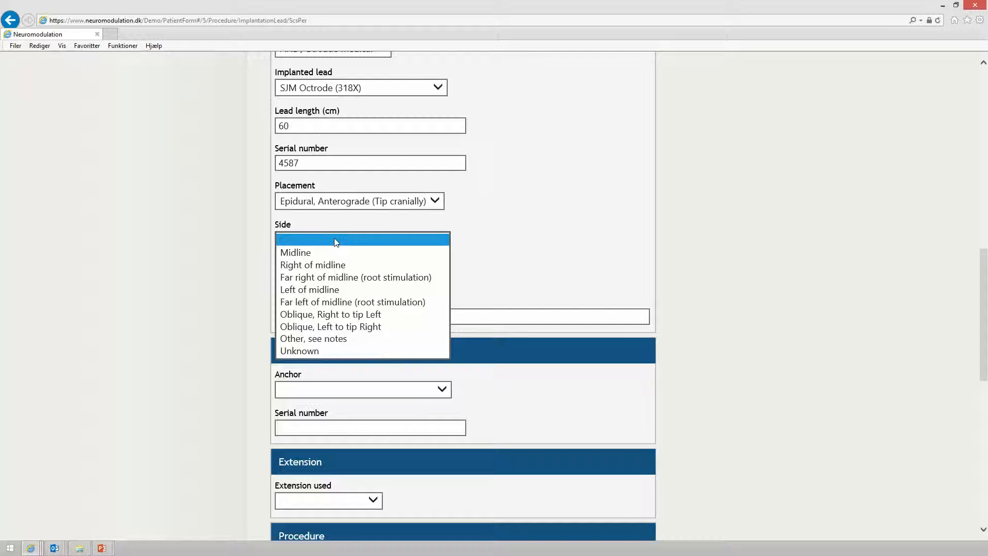
left_click(337, 277)
left_click(324, 282)
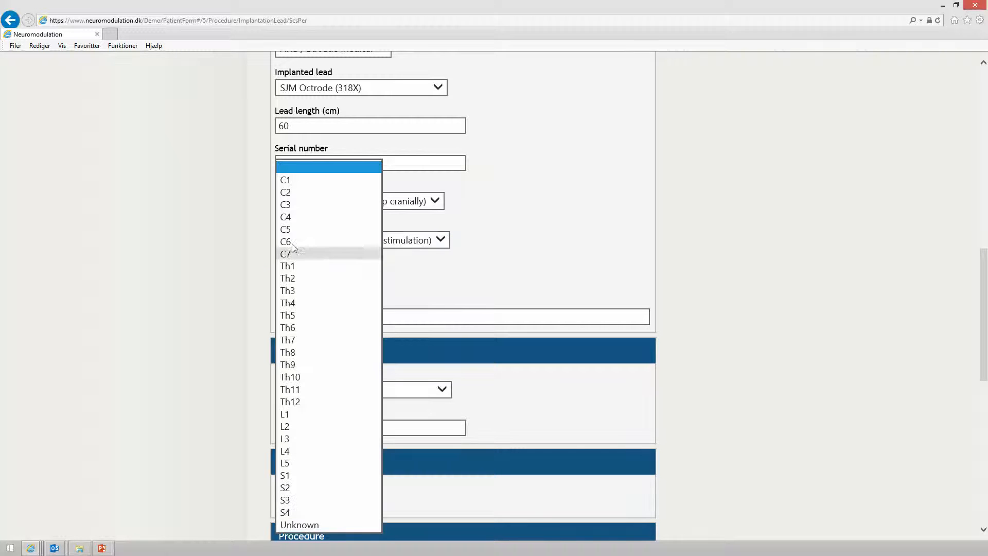
left_click(295, 229)
left_click(438, 291)
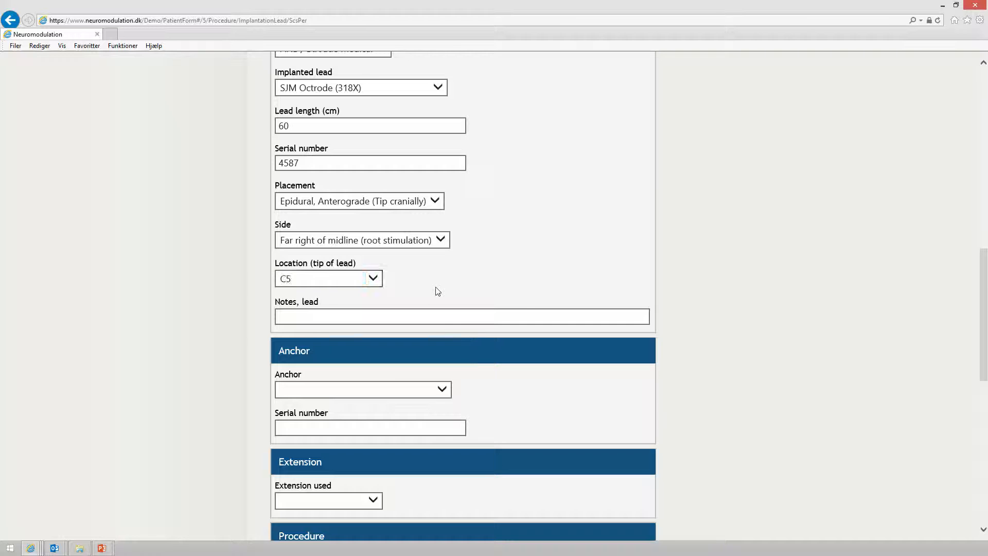
Leave the lead notes empty and select SJM Standard, Long (1106) as the anchor without a serial number
scroll(438, 290, "down", 3)
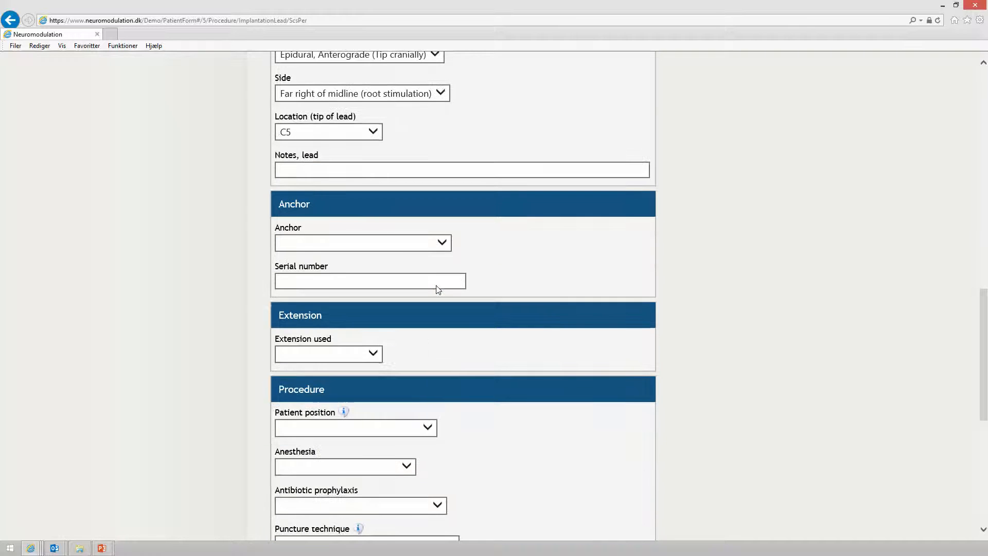
left_click(328, 171)
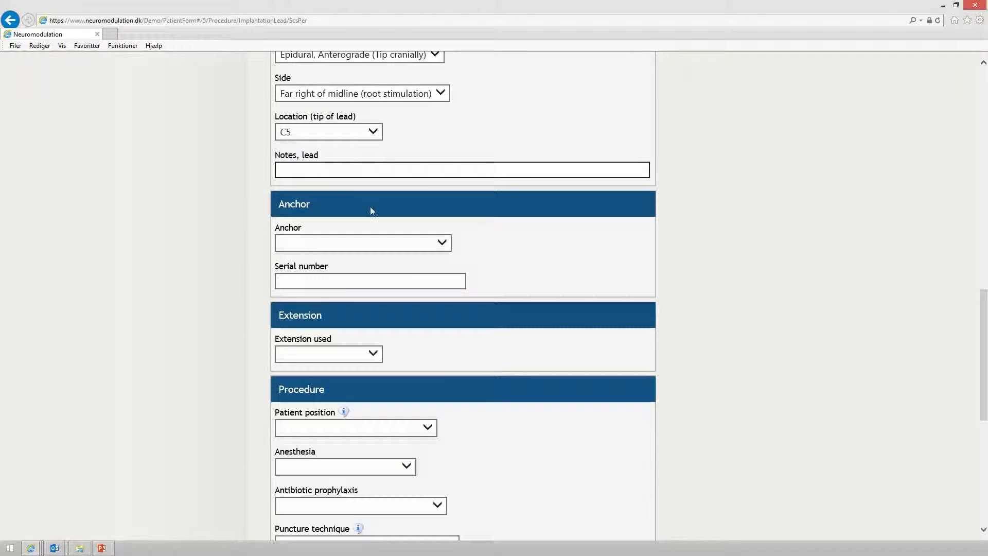
scroll(370, 206, "down", 2)
left_click(329, 167)
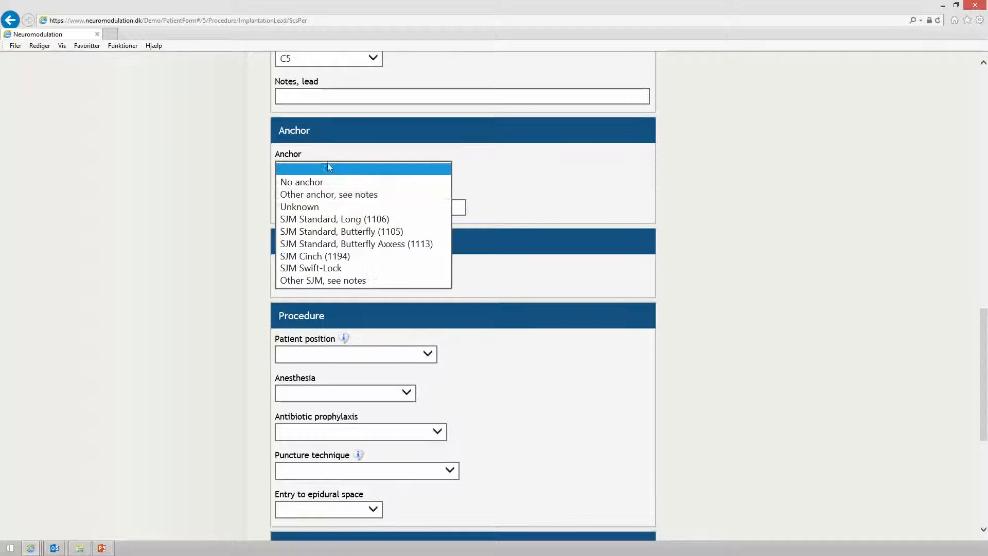
left_click(347, 219)
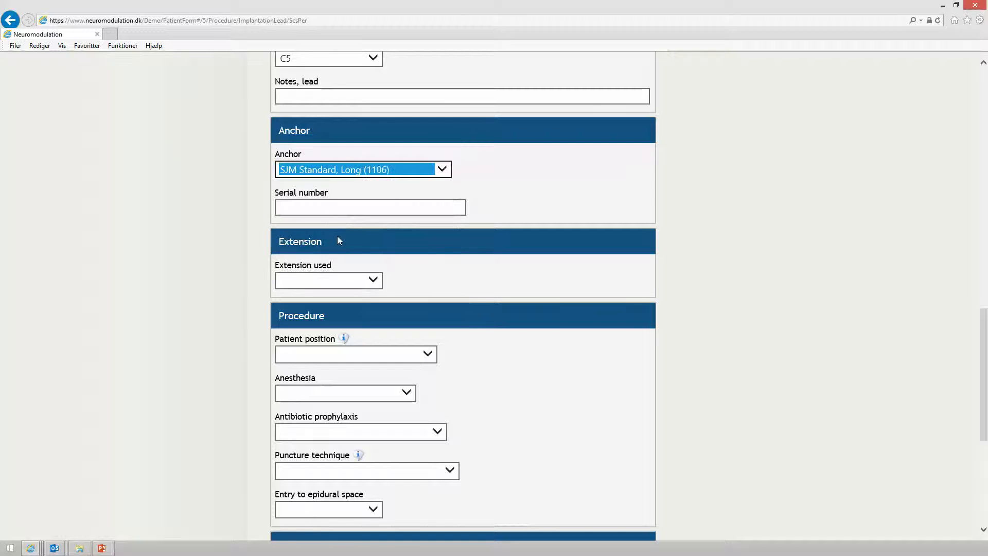
left_click(333, 206)
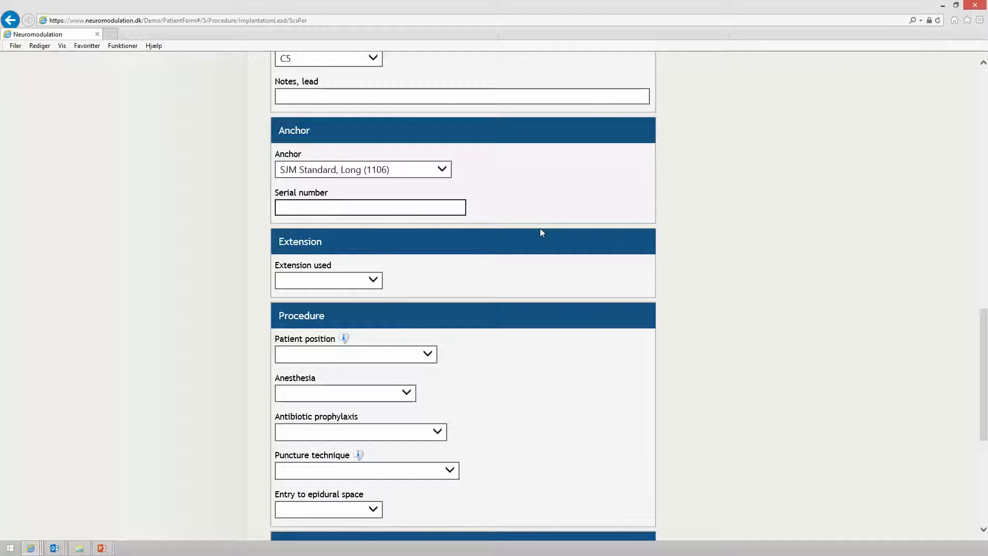
left_click(561, 211)
Set the extension used to "Existing extension"
scroll(560, 210, "down", 2)
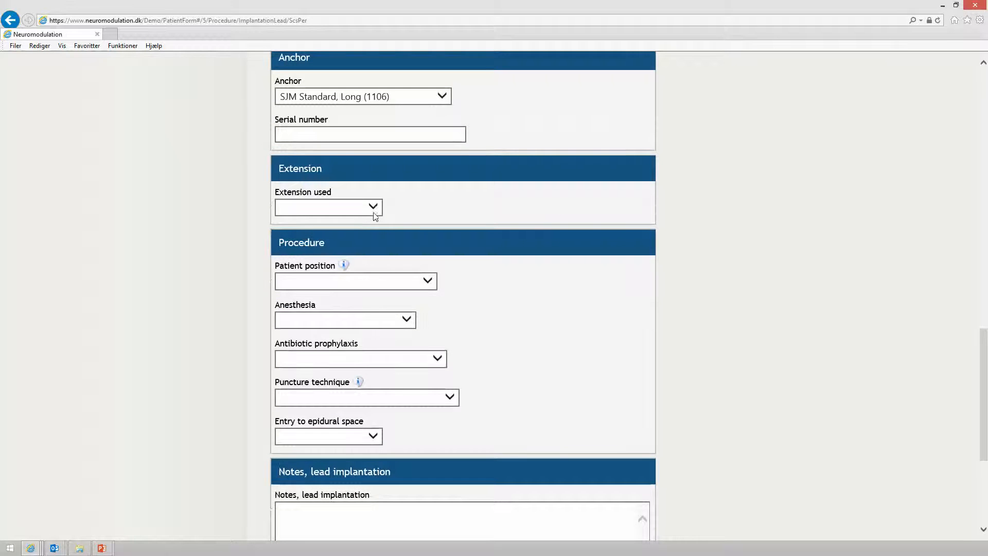
left_click(373, 208)
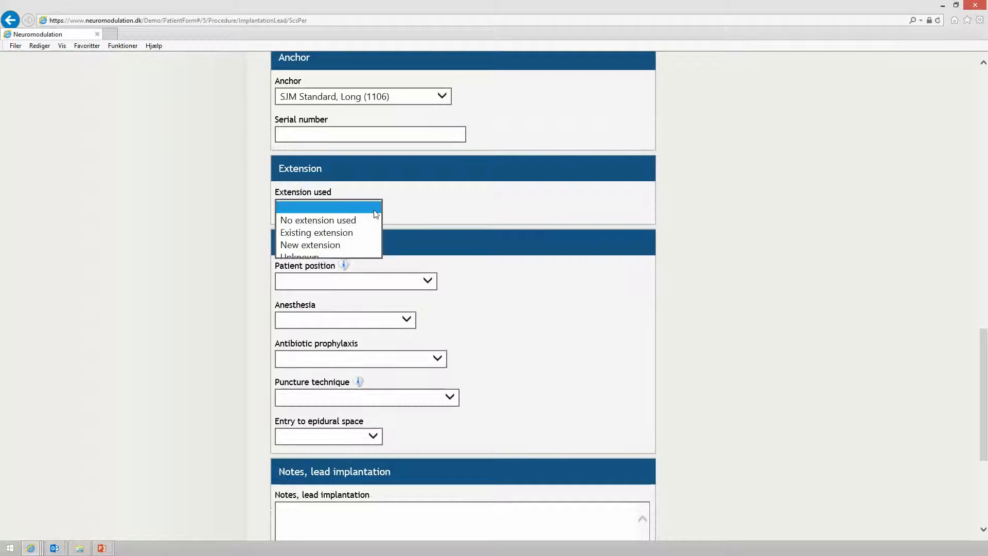
left_click(363, 236)
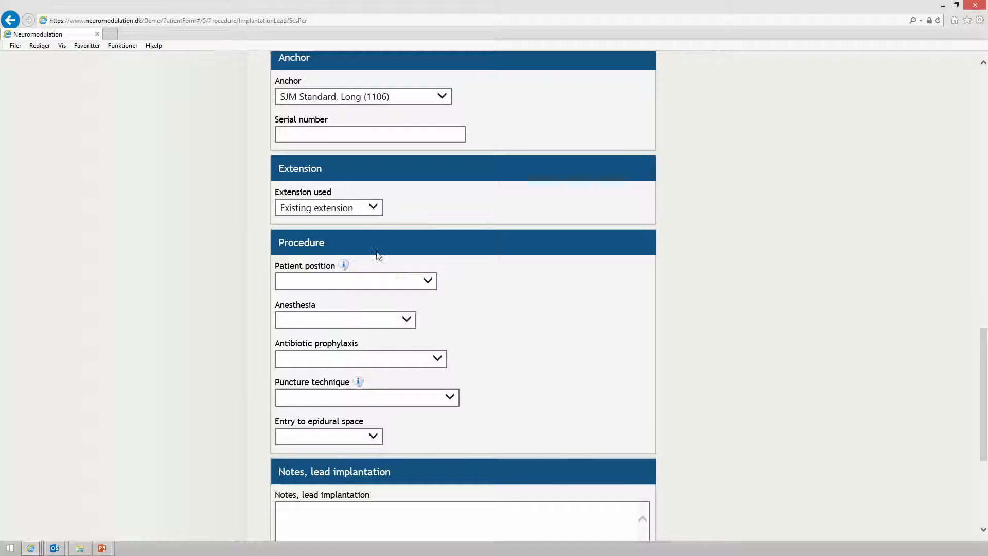
Try "New extension" as the extension used and restore "Existing extension"
left_click(373, 208)
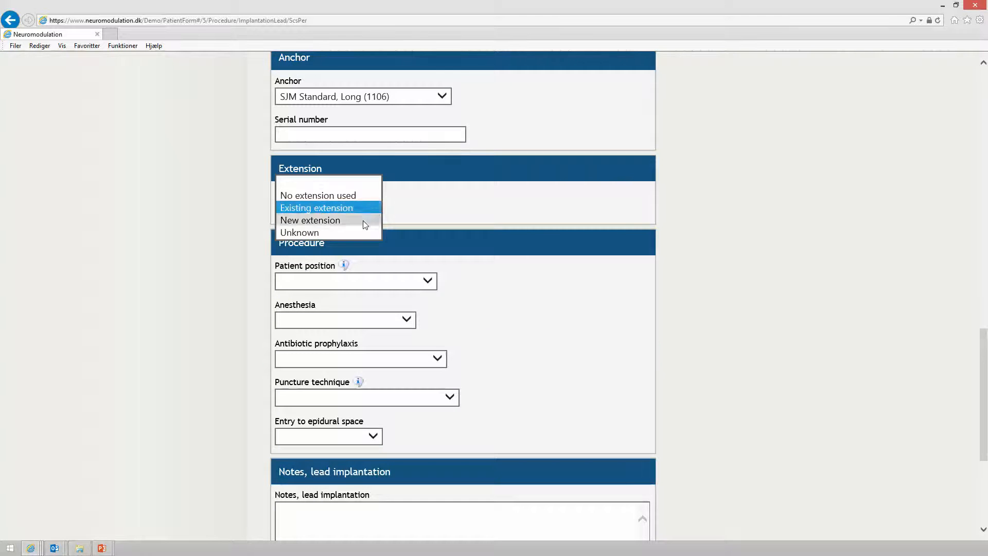
left_click(364, 222)
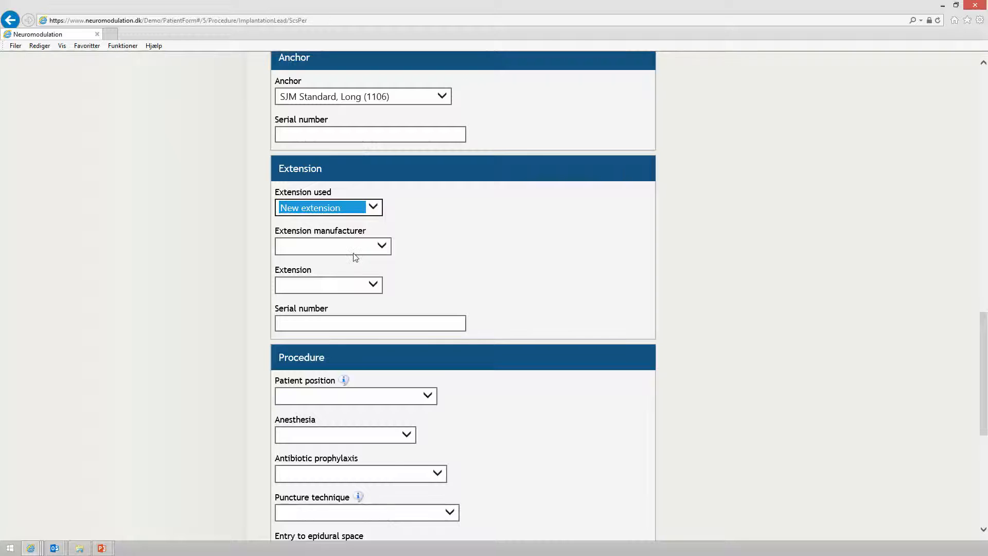
left_click(357, 208)
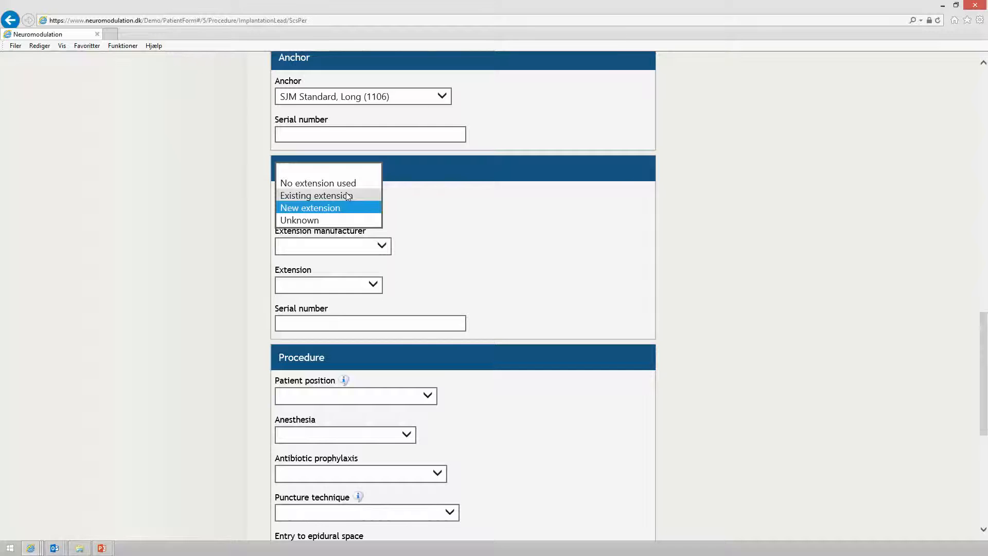
left_click(348, 194)
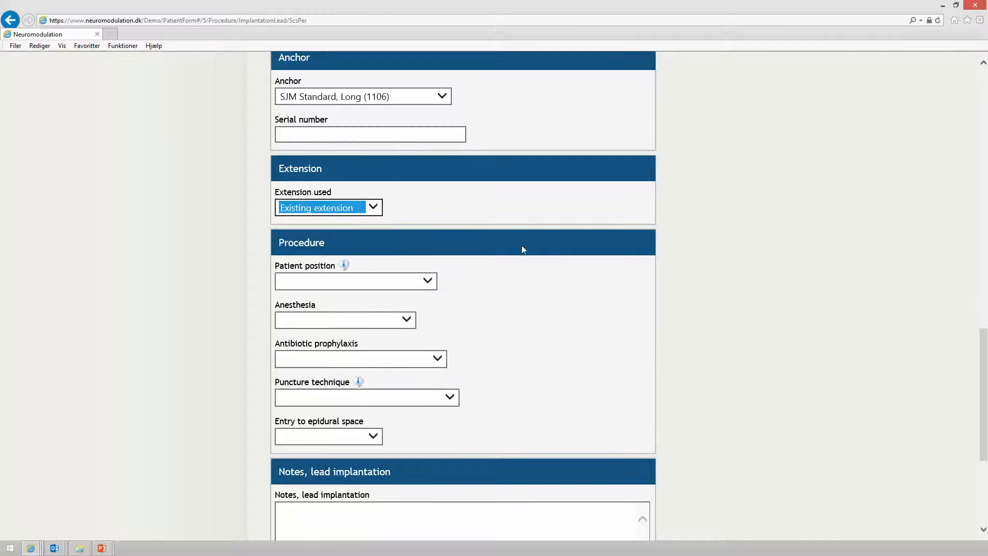
left_click(576, 383)
Set the patient position to "Prone position (lying face down)" and the anesthesia to "Local anaesthesia + sedation"
left_click(426, 283)
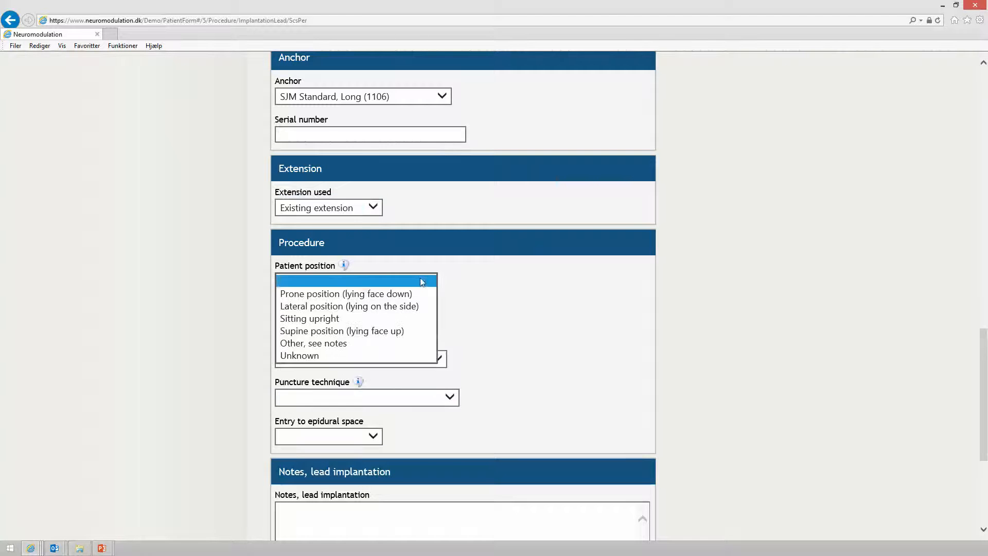
left_click(368, 297)
left_click(328, 320)
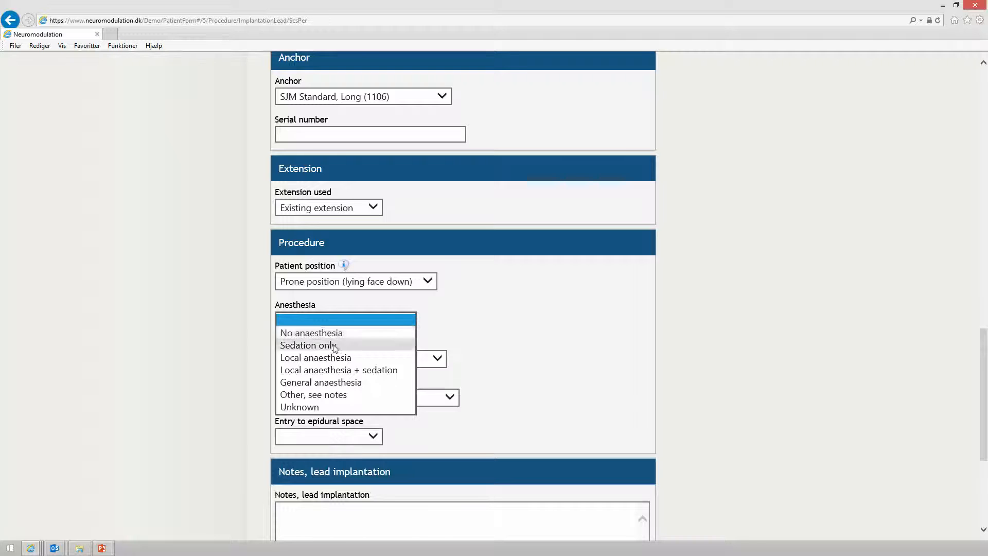
left_click(344, 371)
Set the antibiotic prophylaxis to "Penicillin derivative" and the puncture technique to "Loss-of-resistance (water)"
left_click(340, 359)
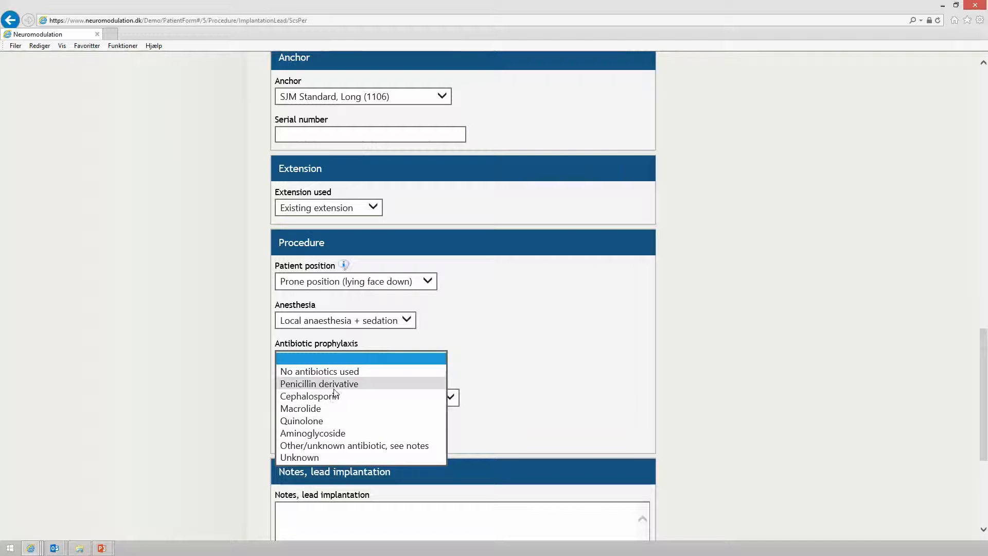
left_click(334, 384)
left_click(329, 398)
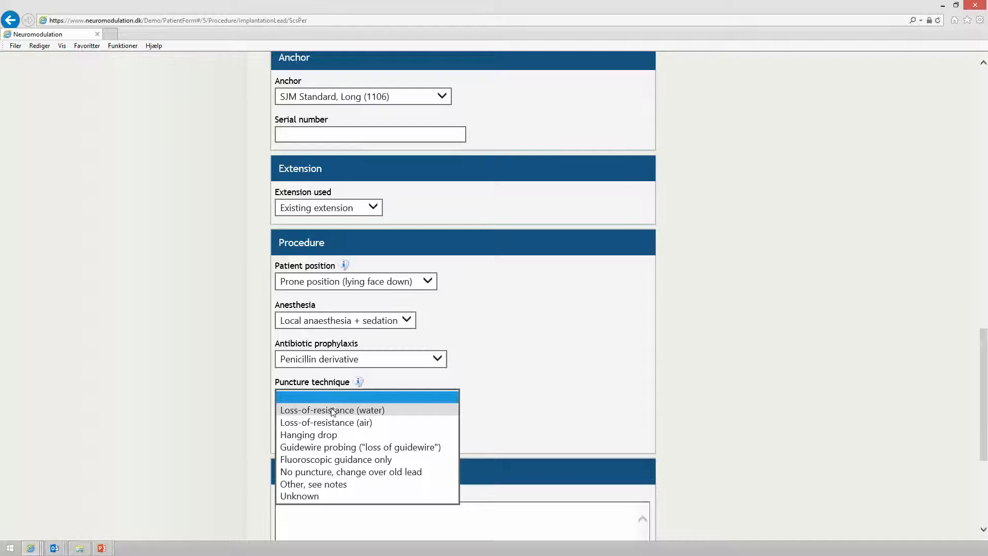
left_click(333, 410)
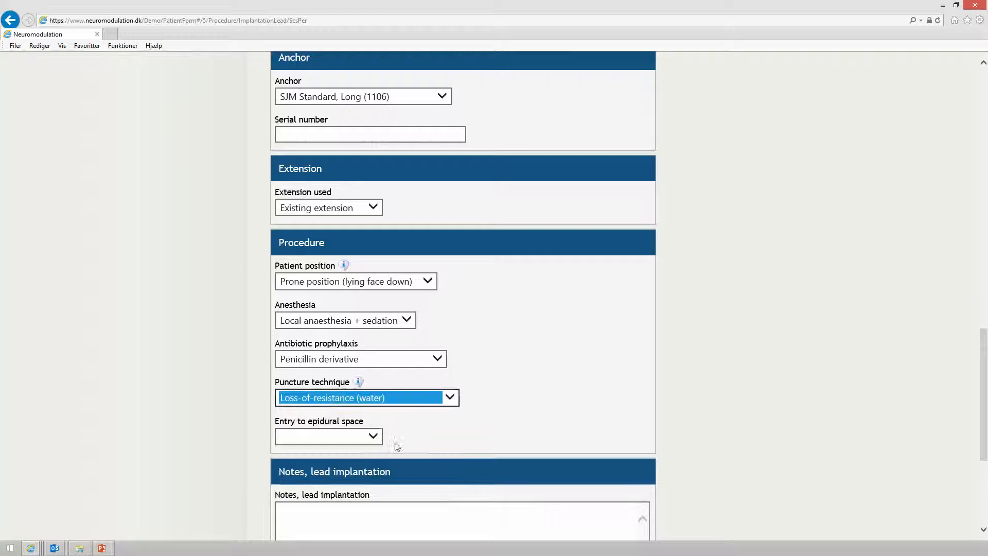
Set the entry to epidural space to Th3/Th4 and save the lead implantation form without implantation notes
left_click(373, 437)
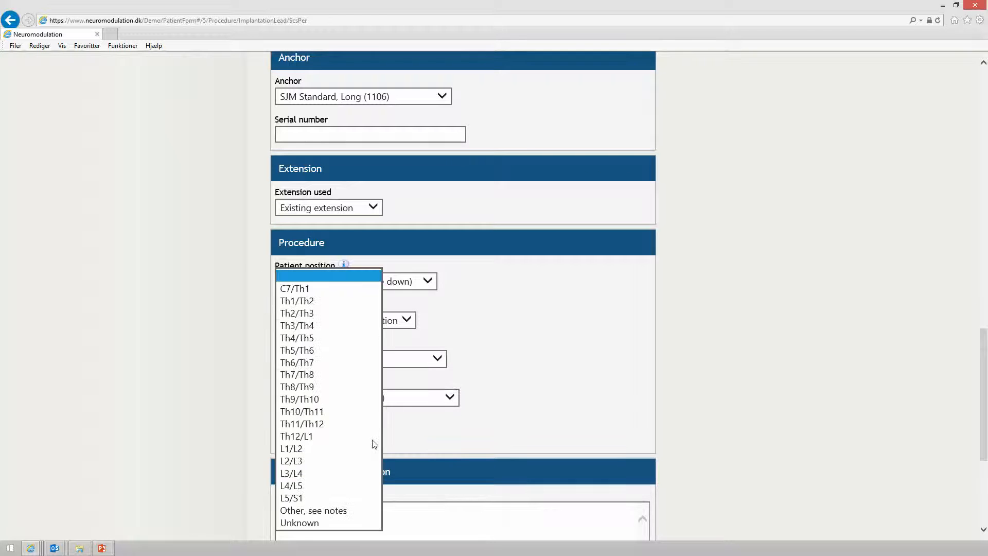
left_click(329, 325)
scroll(586, 368, "down", 4)
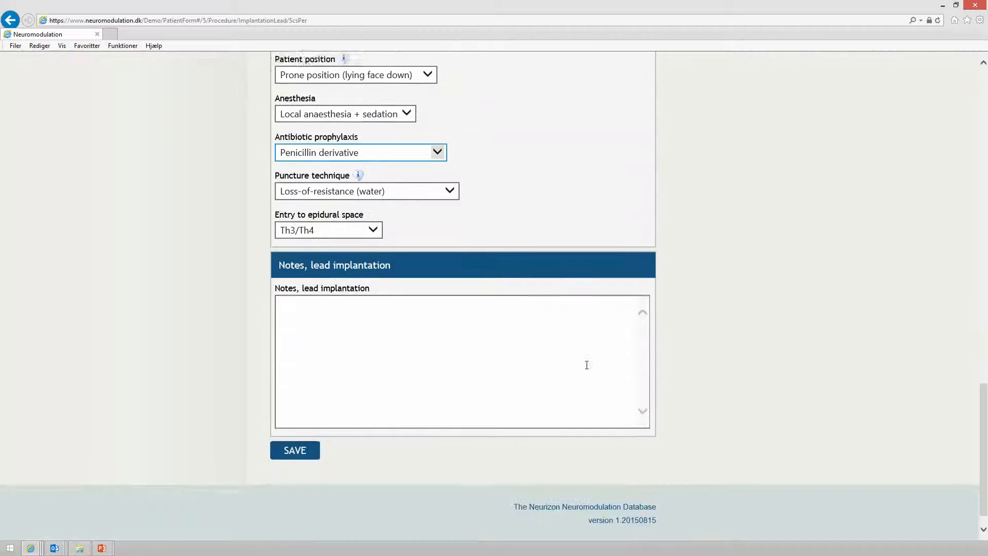
left_click(472, 344)
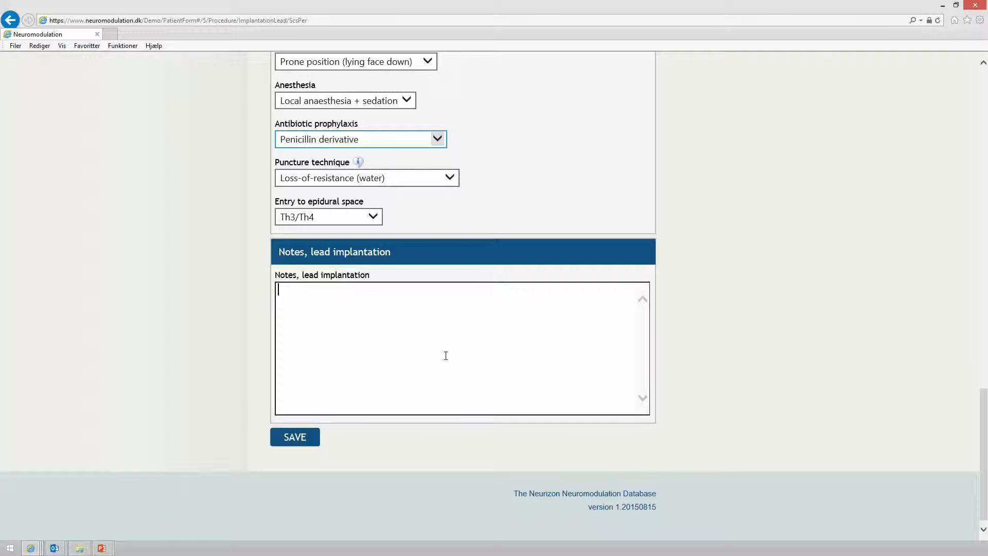
left_click(309, 437)
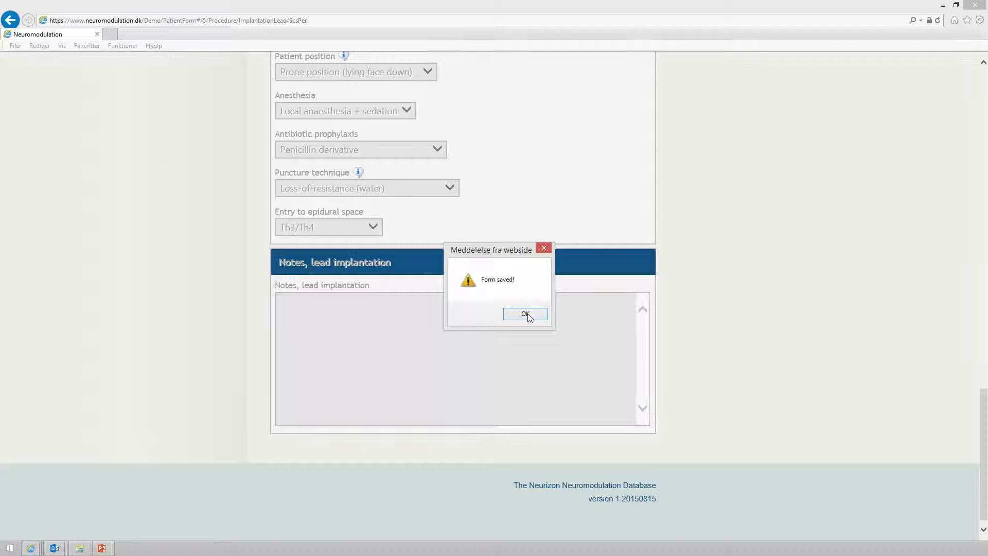
left_click(525, 314)
Review the saved implantation form and open the 01-Sep-2015 lead implantation entry in the patient's history
scroll(530, 319, "down", 13)
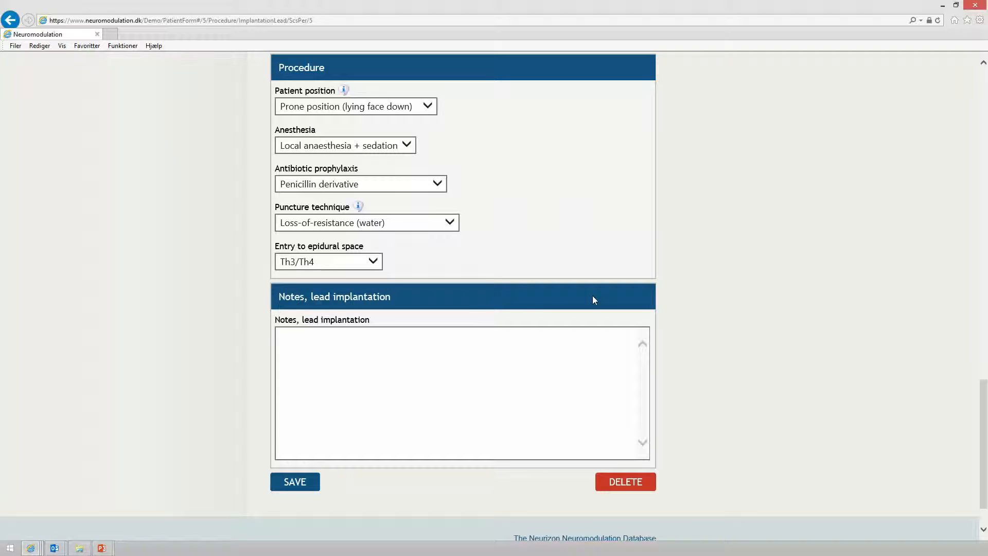
scroll(593, 298, "up", 13)
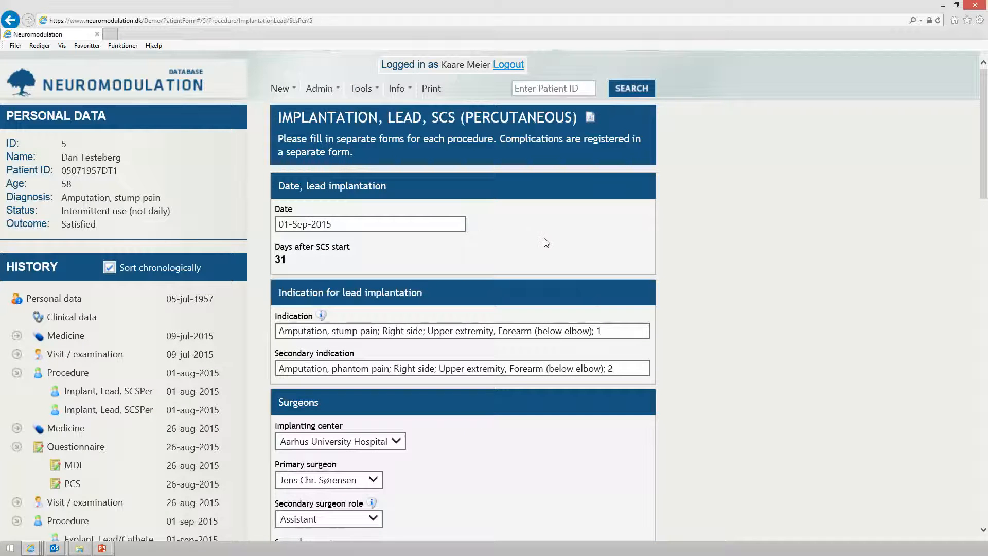
scroll(371, 256, "down", 3)
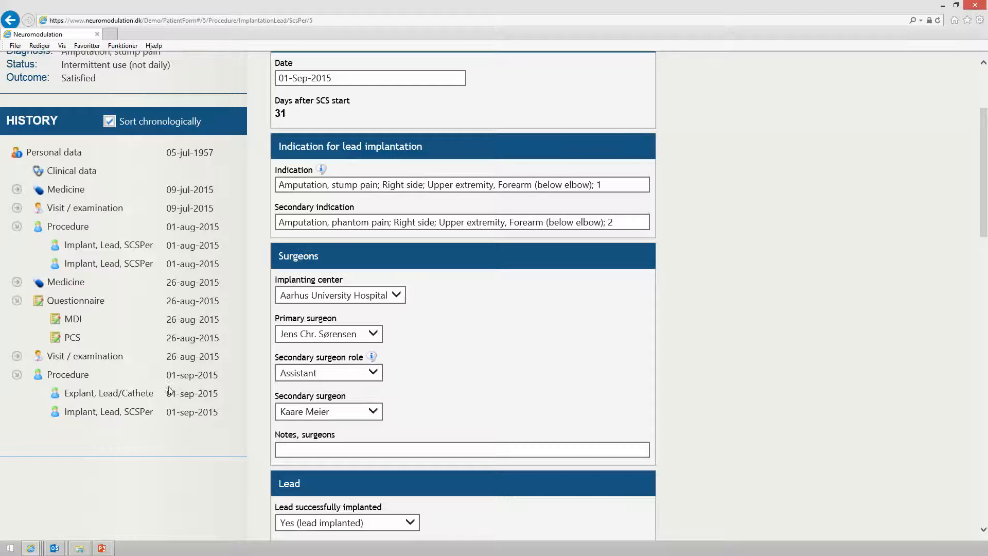
left_click(134, 412)
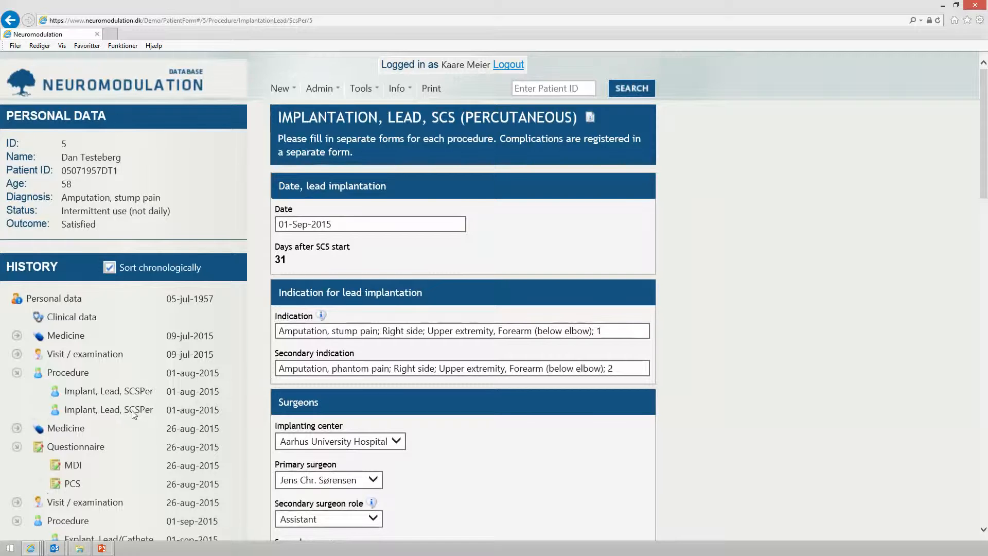
Start a new procedure form for revising a percutaneous SCS lead
left_click(281, 89)
mouse_move(309, 165)
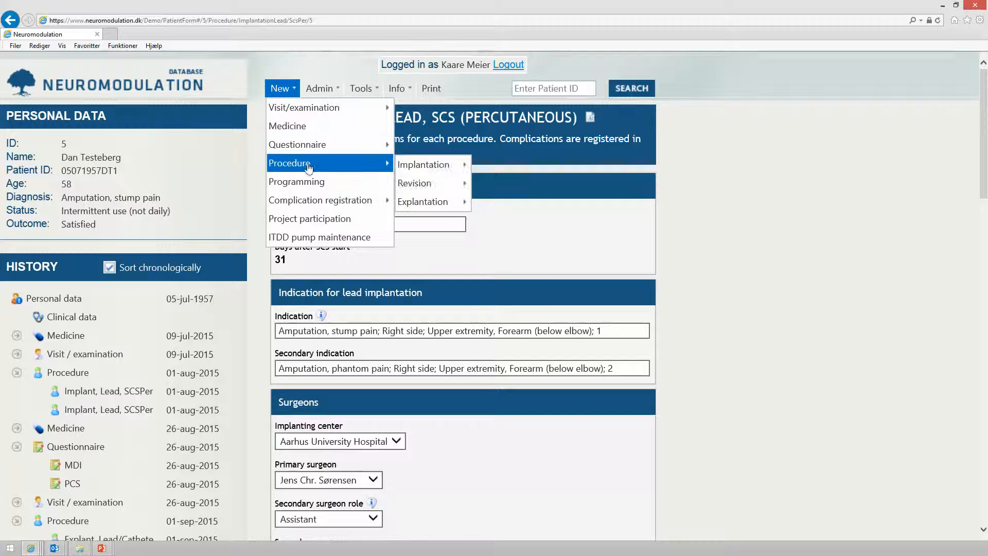
mouse_move(421, 182)
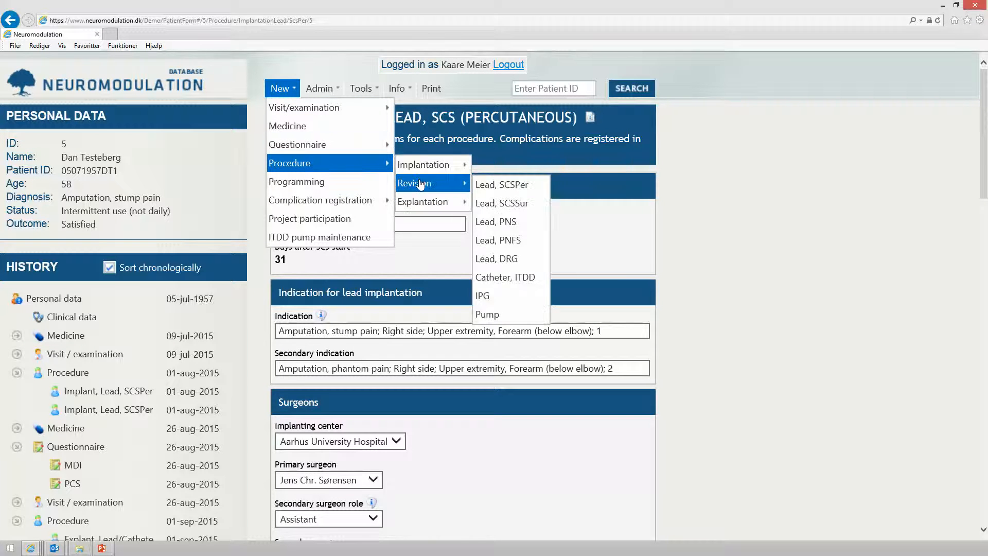
left_click(525, 184)
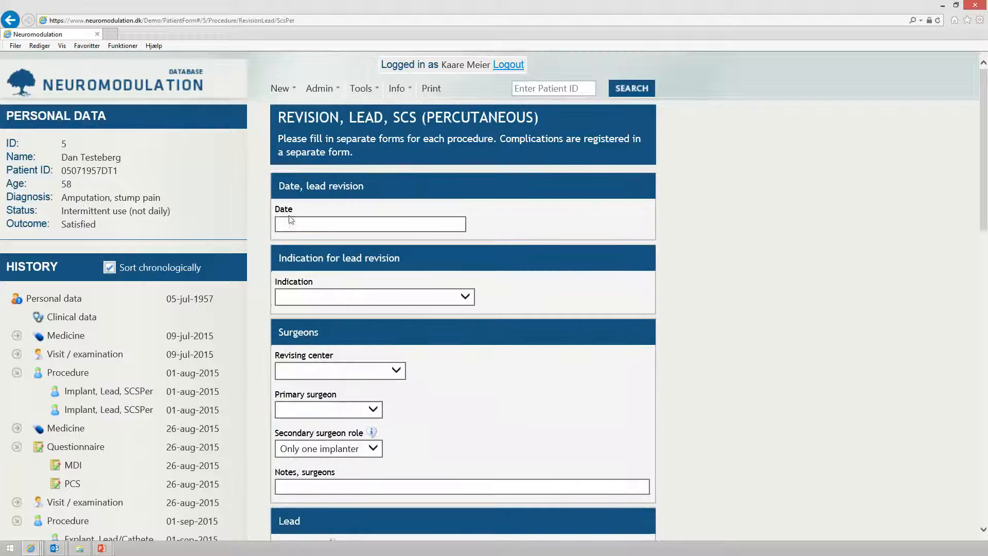
Set the lead revision date to 01-Sep-2015 and the indication to "Insufficient coverage/effect (not migration)"
left_click(310, 224)
left_click(327, 295)
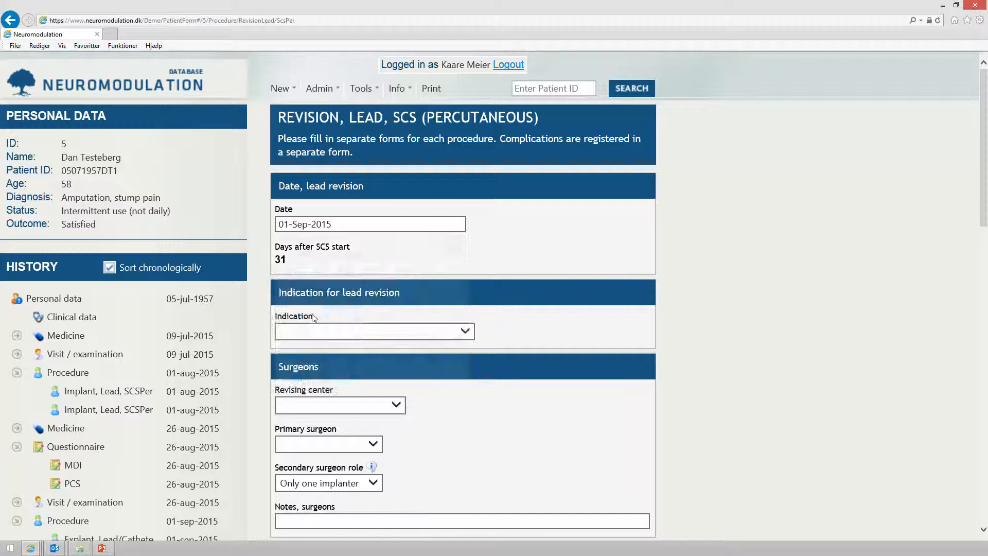
left_click(323, 337)
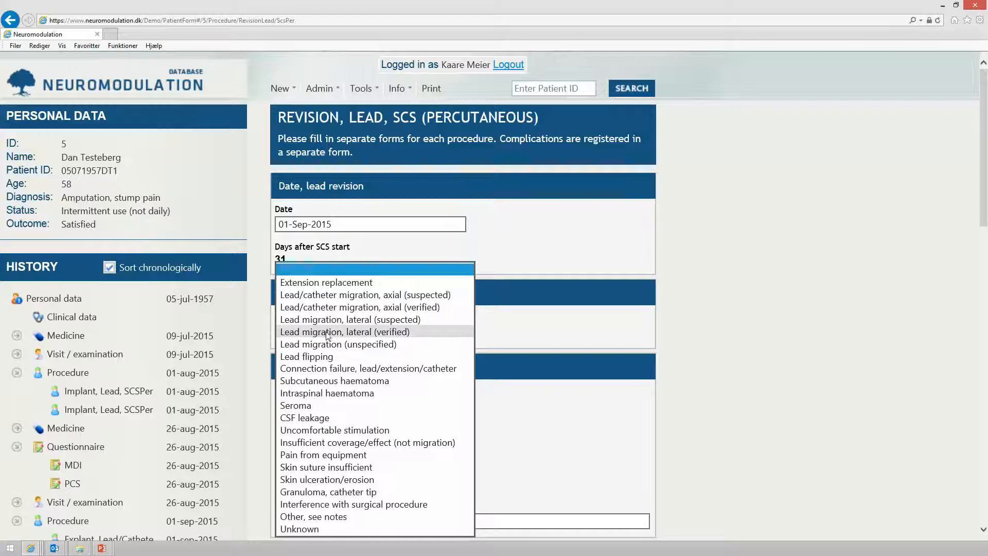
left_click(399, 442)
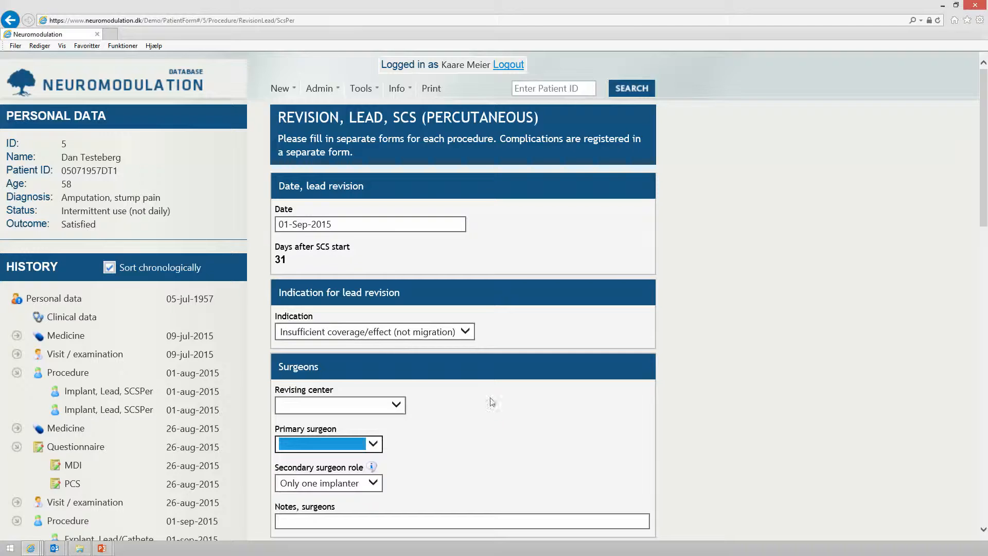
Set the revising center to Aarhus University Hospital and choose the second listed surgeon as primary surgeon
scroll(492, 402, "down", 3)
left_click(350, 257)
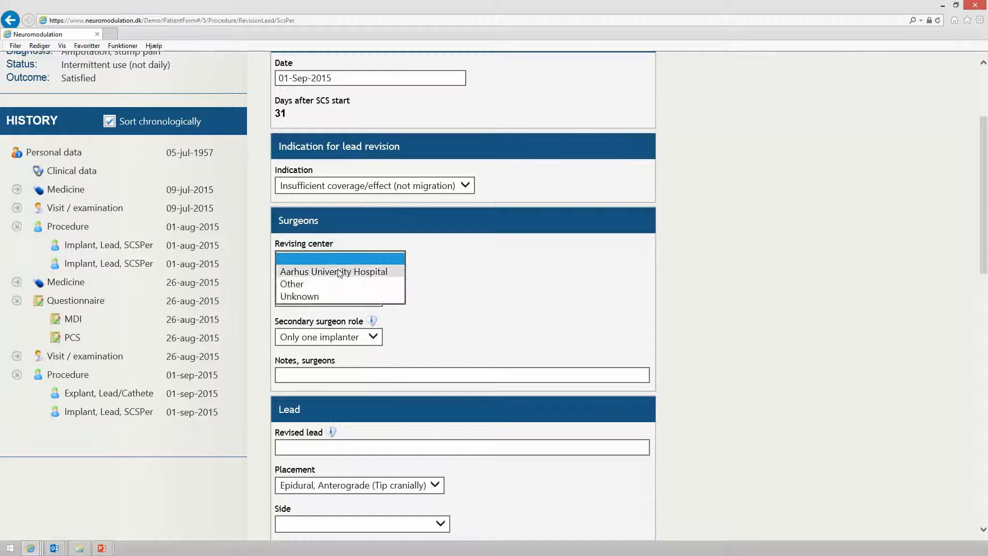
left_click(340, 272)
left_click(316, 297)
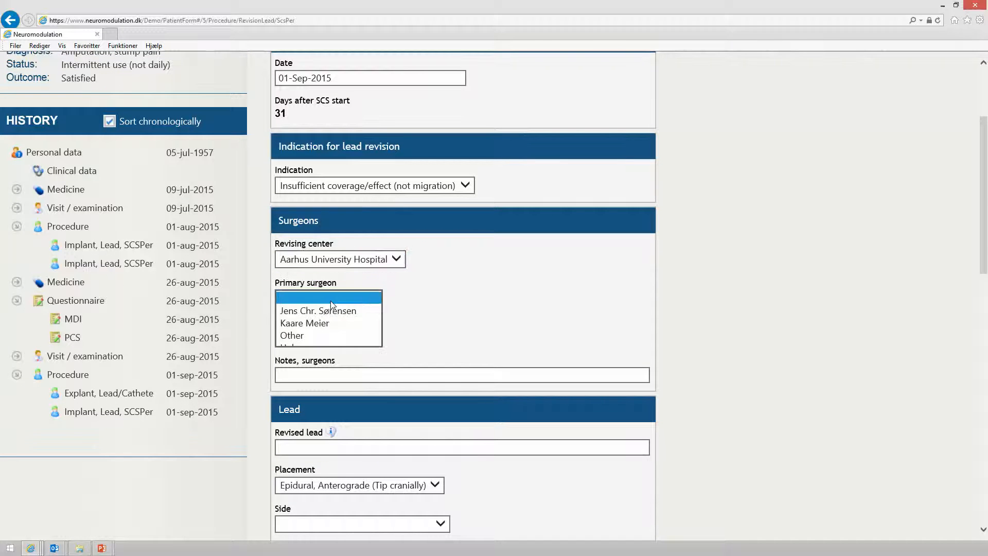
left_click(309, 323)
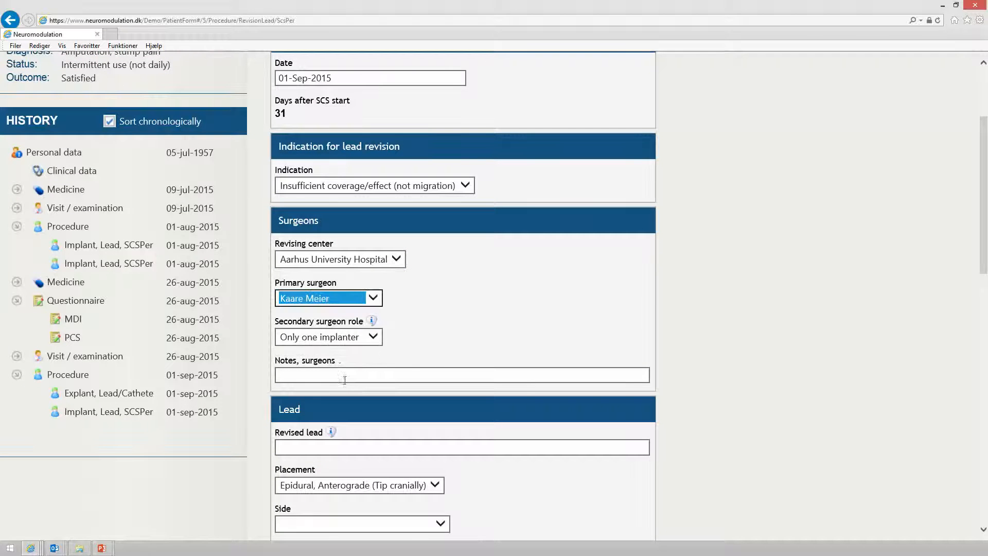
left_click(433, 339)
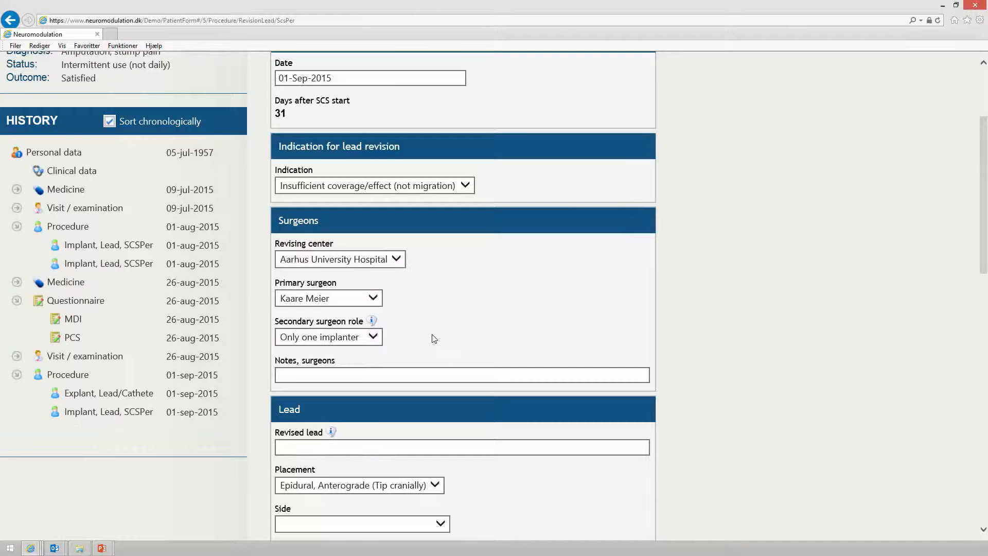
Select the implanted SJM Octrode (318X) lead placed right of midline at C5 as the revised lead
scroll(431, 341, "down", 3)
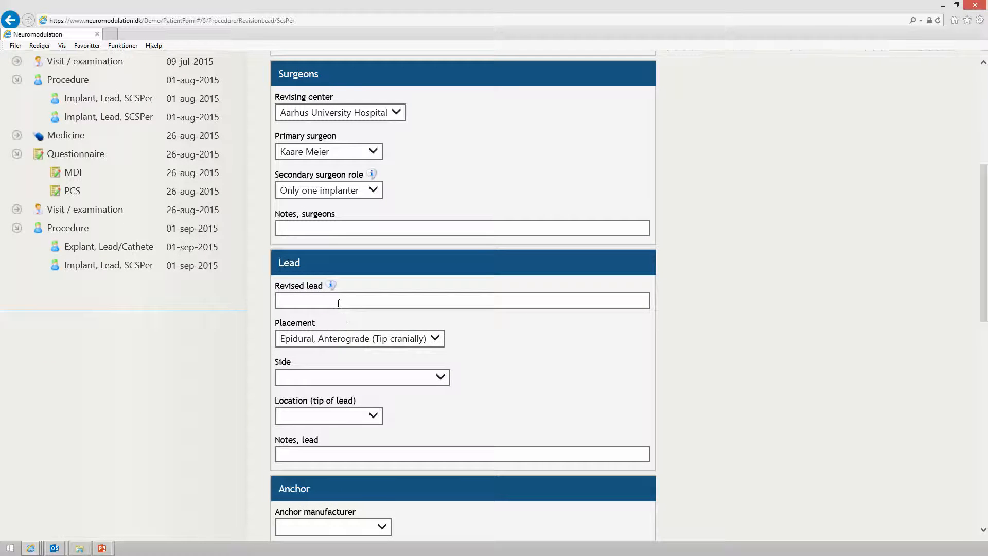
left_click(338, 303)
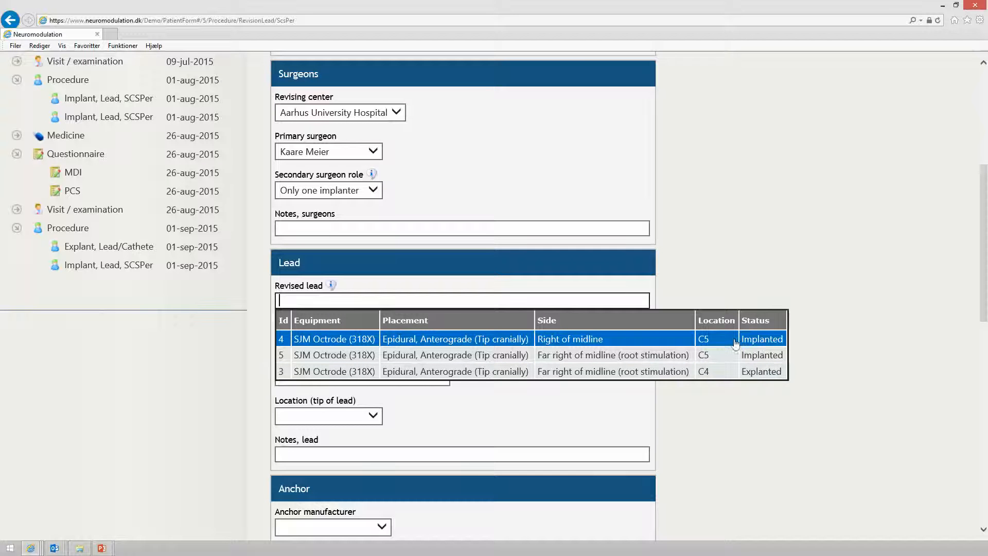
left_click(596, 341)
key("Tab")
Set the revised lead's side to "Right of midline" and its tip location to C6
scroll(576, 371, "down", 3)
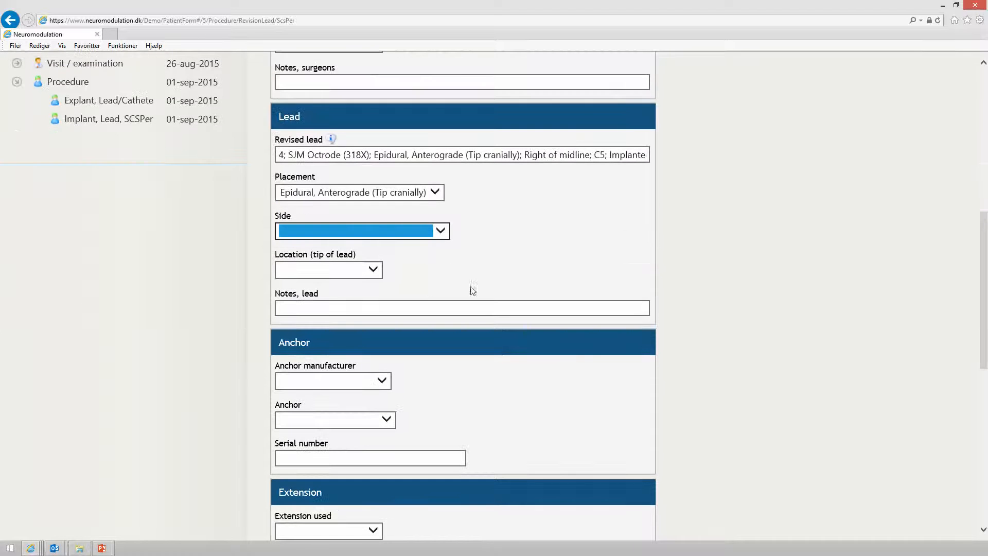
left_click(417, 236)
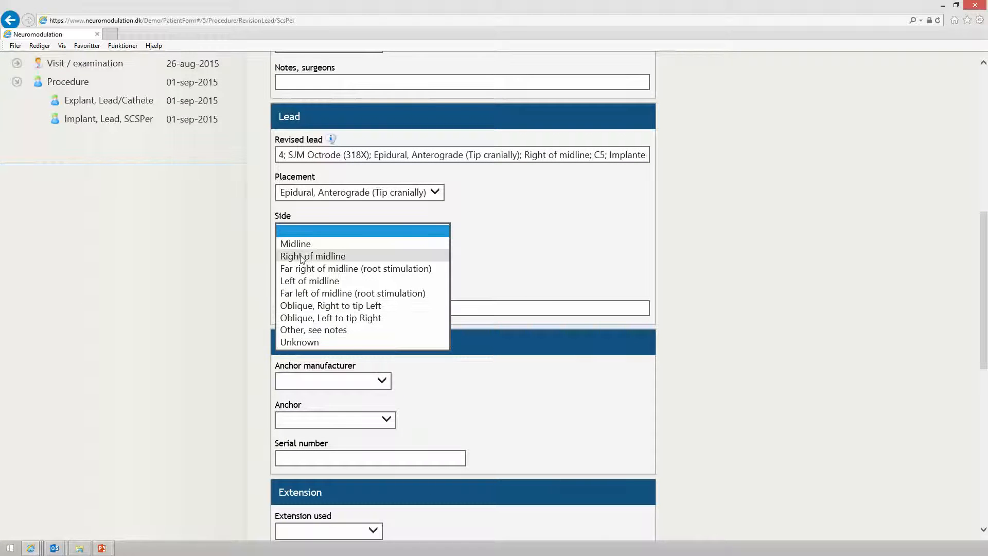
left_click(329, 255)
left_click(300, 272)
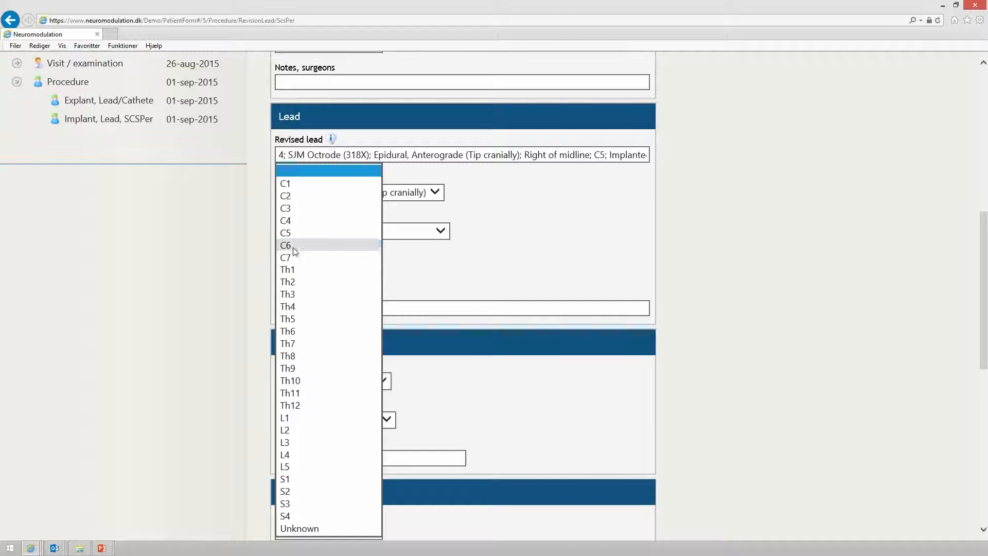
left_click(299, 246)
left_click(530, 303)
Set the anchor manufacturer to ANS / St. Jude Medical and the anchor to SJM Cinch (1194)
scroll(360, 238, "down", 3)
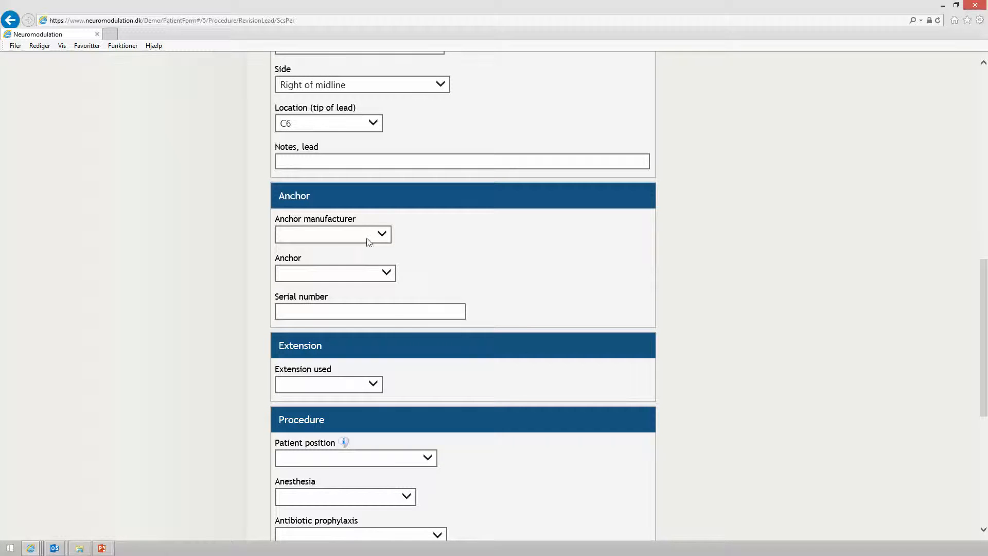
left_click(368, 241)
left_click(367, 246)
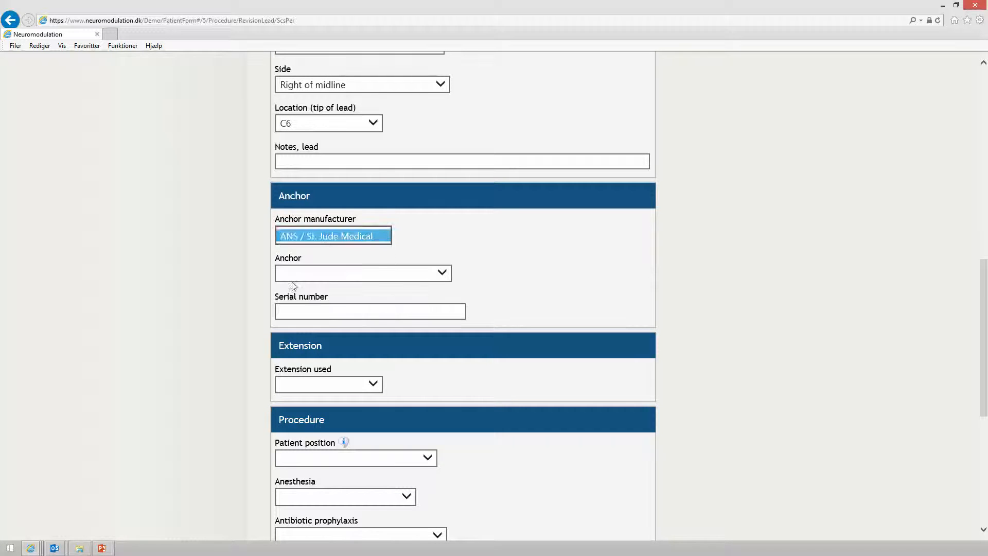
left_click(375, 274)
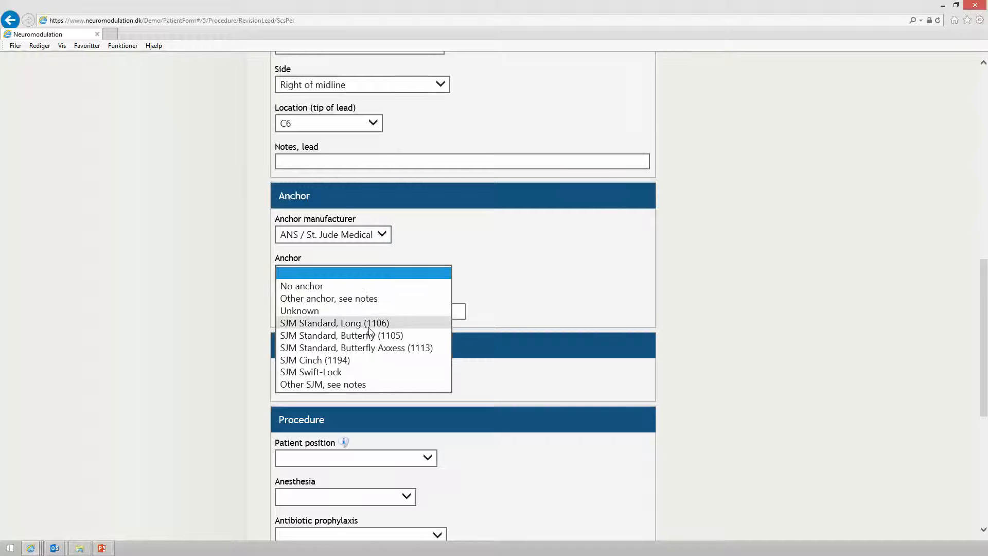
left_click(363, 361)
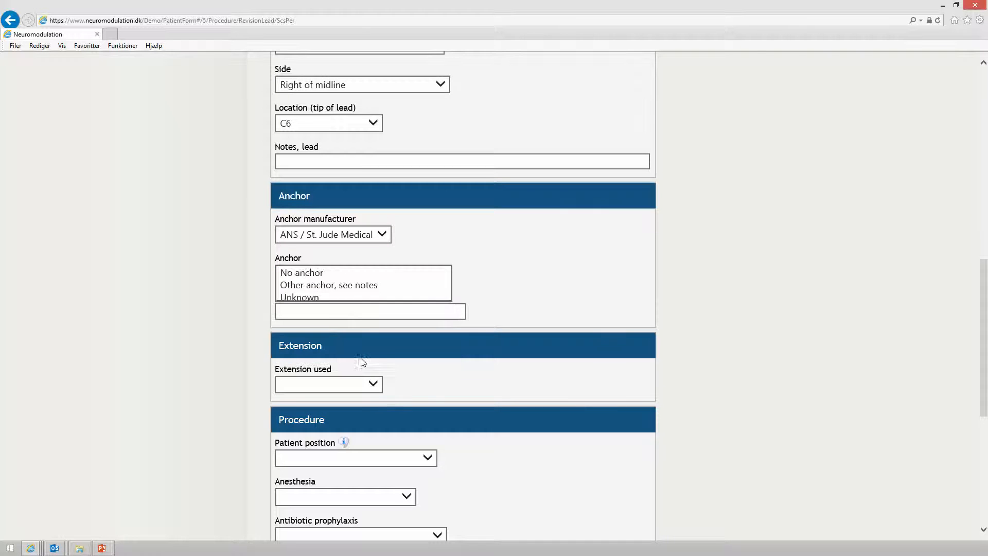
Enter 4578 as the anchor's serial number
scroll(520, 263, "down", 3)
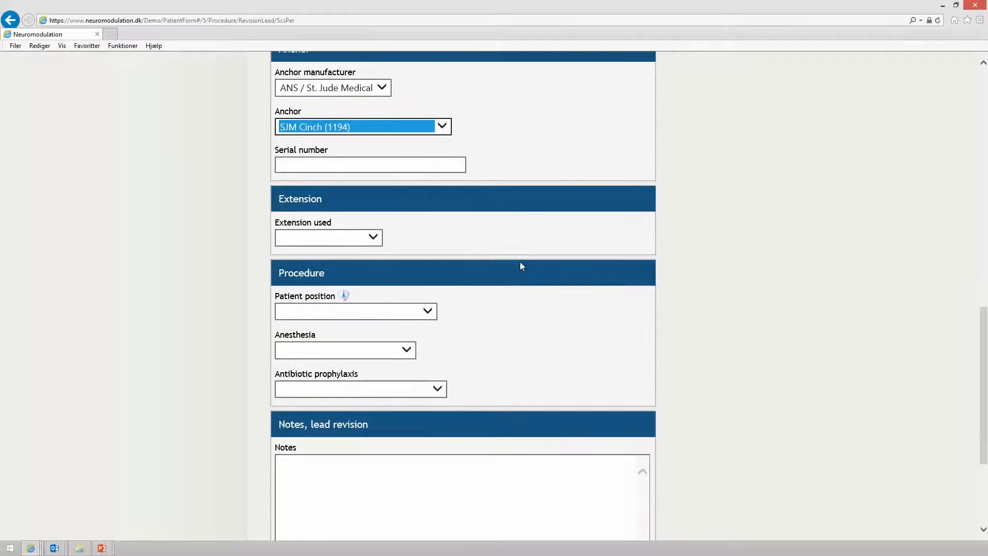
left_click(337, 165)
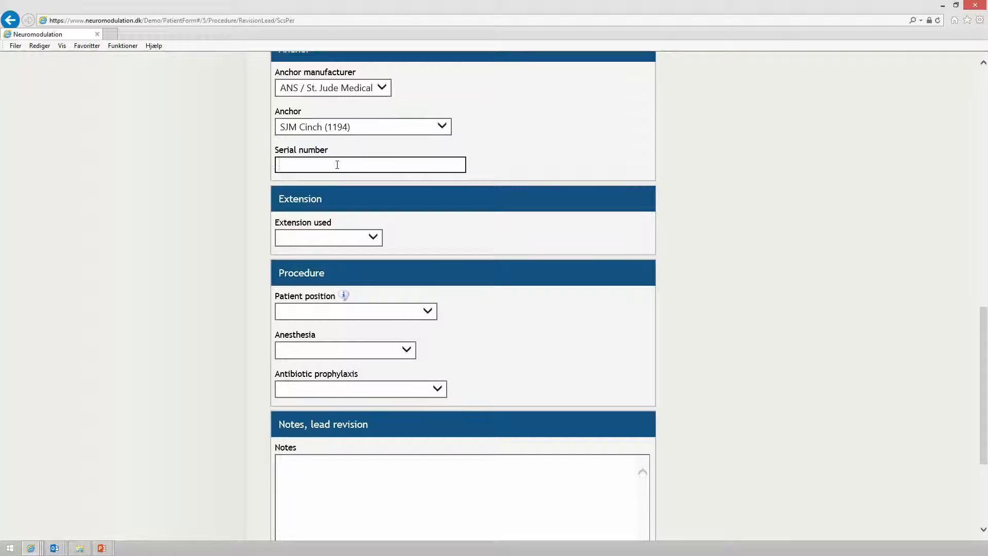
type("4578")
left_click(611, 238)
scroll(611, 238, "down", 1)
scroll(611, 239, "up", 1)
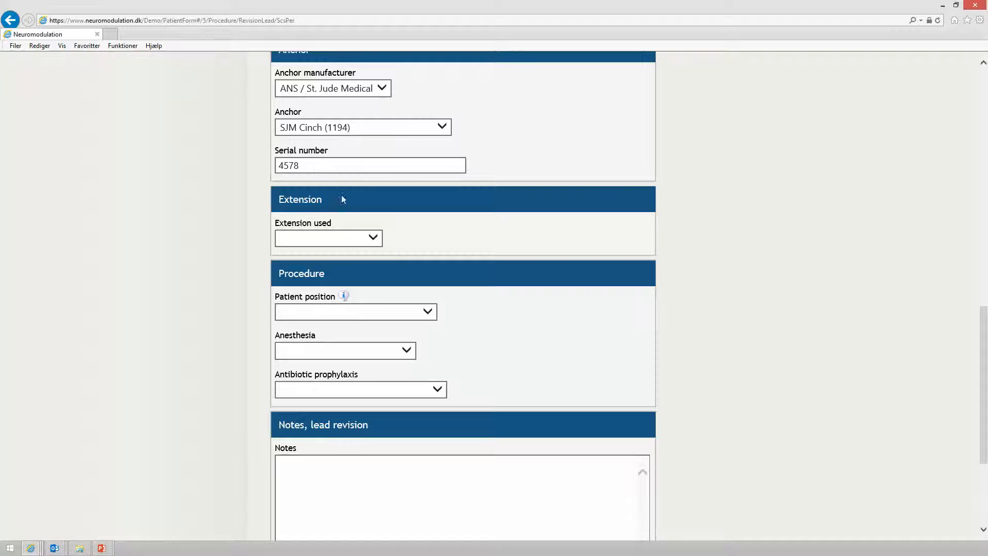
Set the extension used to "Existing extension" and the patient position to "Prone position (lying face down)"
left_click(354, 238)
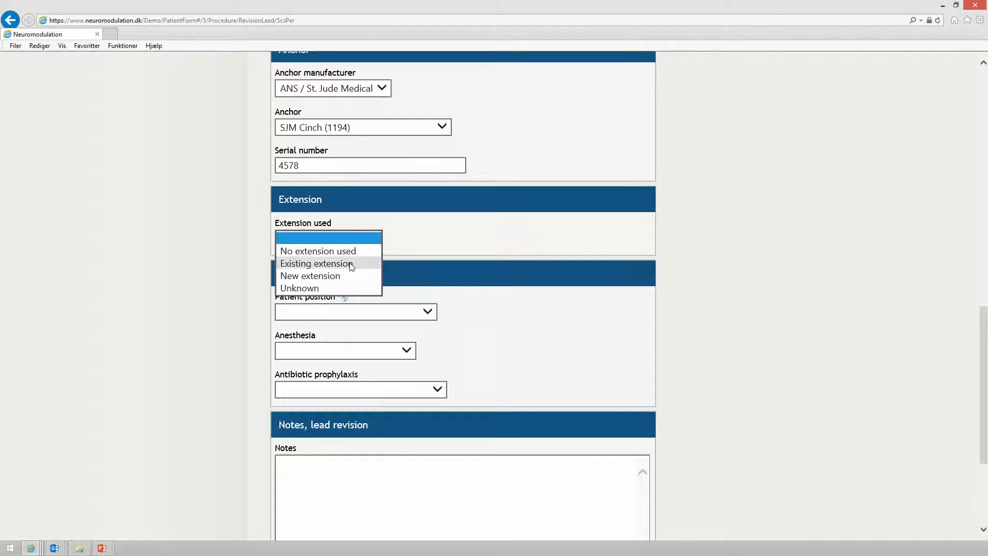
left_click(345, 261)
left_click(331, 313)
left_click(329, 322)
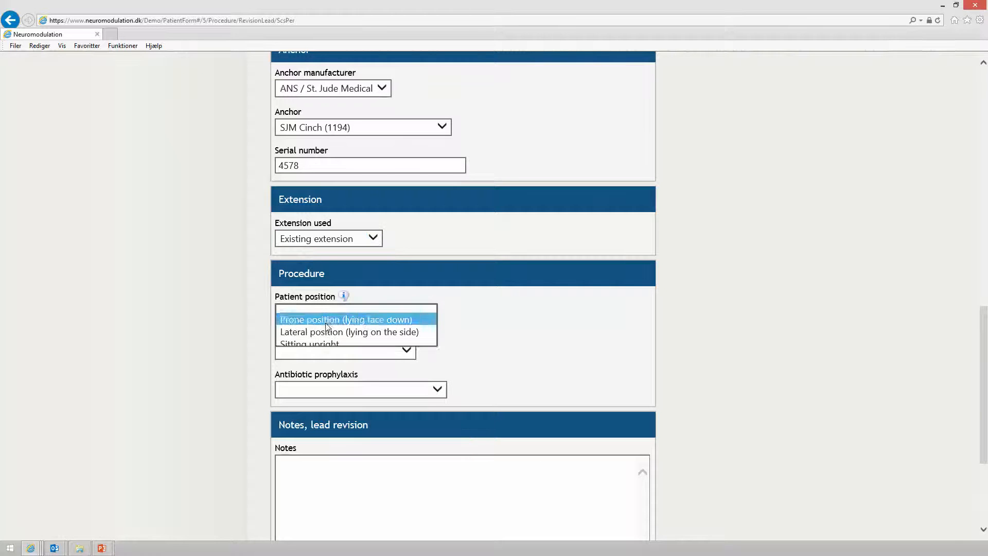
Set the anesthesia to "Local anaesthesia + sedation" and the antibiotic prophylaxis to "Penicillin derivative"
left_click(297, 350)
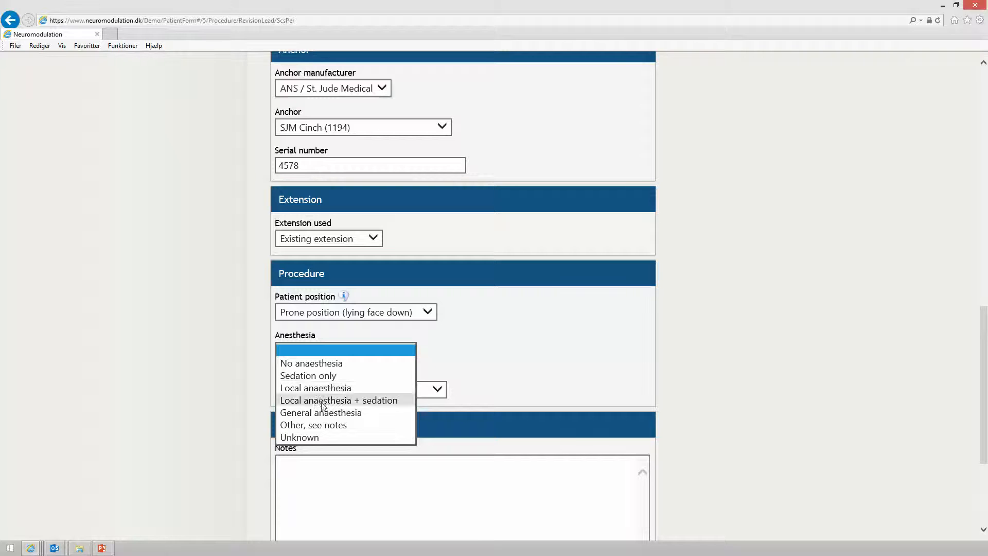
left_click(326, 400)
left_click(320, 390)
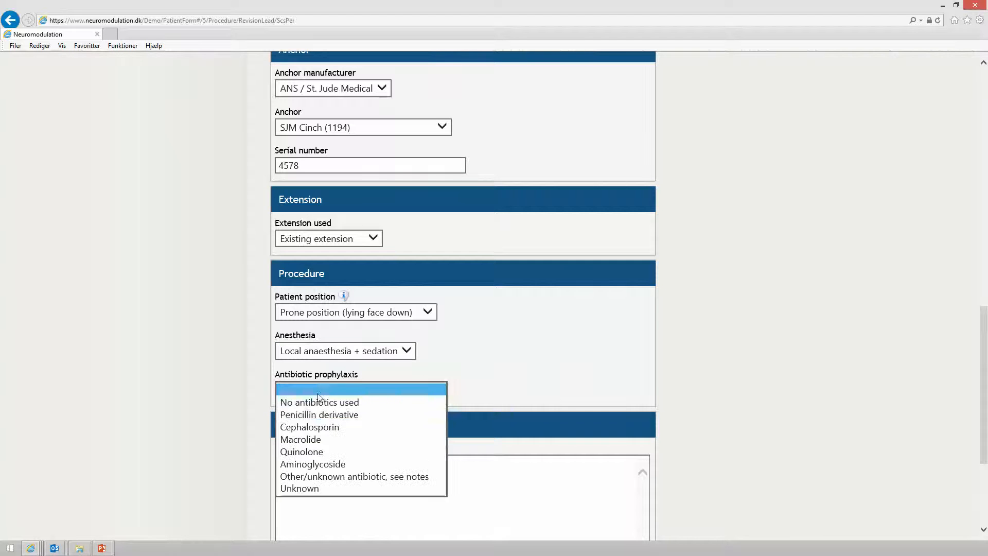
left_click(319, 414)
Save the percutaneous SCS lead revision form and dismiss the confirmation message
scroll(558, 376, "down", 3)
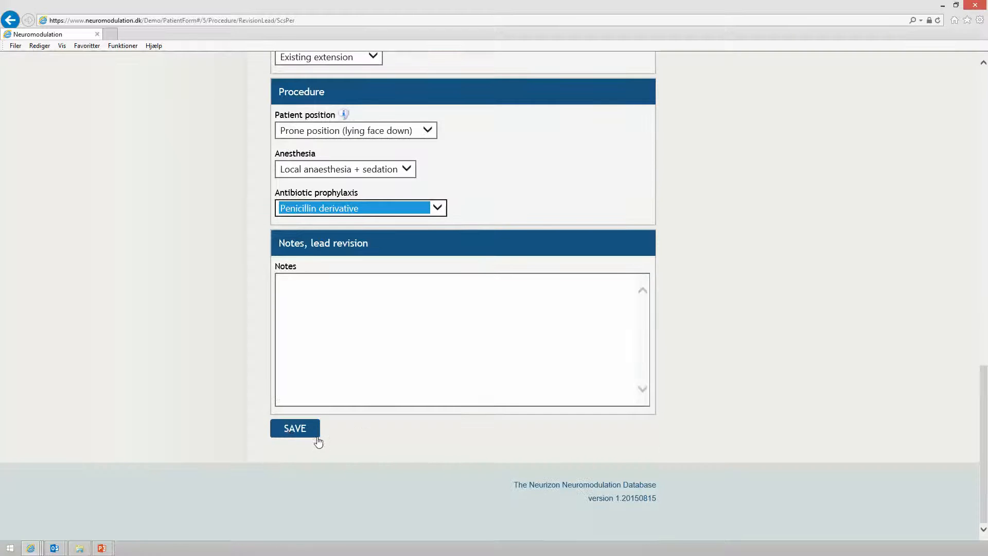
left_click(288, 431)
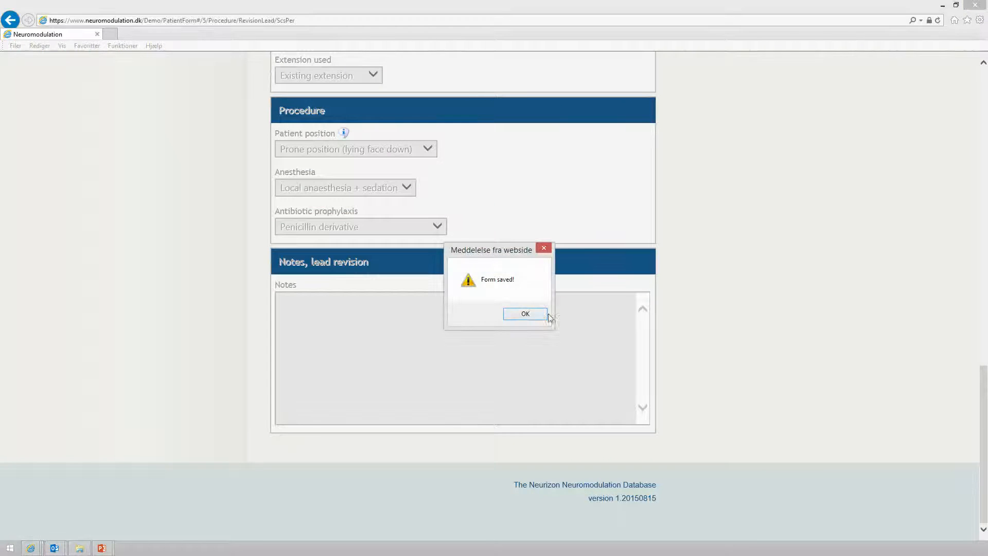
left_click(541, 314)
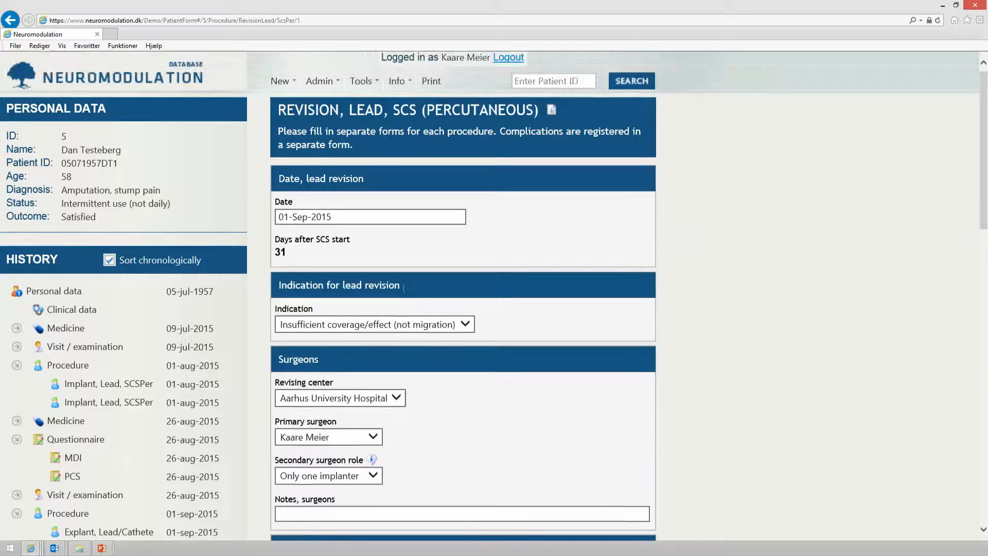
Create a new IPG implantation procedure form and date it 01-Sep-2015
scroll(404, 288, "down", 10)
scroll(382, 242, "up", 5)
scroll(315, 185, "up", 2)
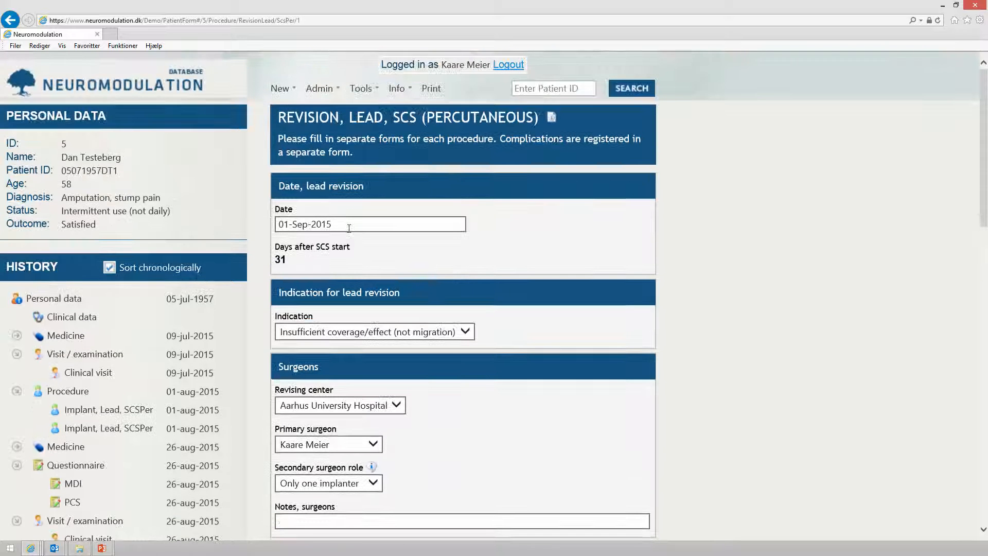
left_click(281, 88)
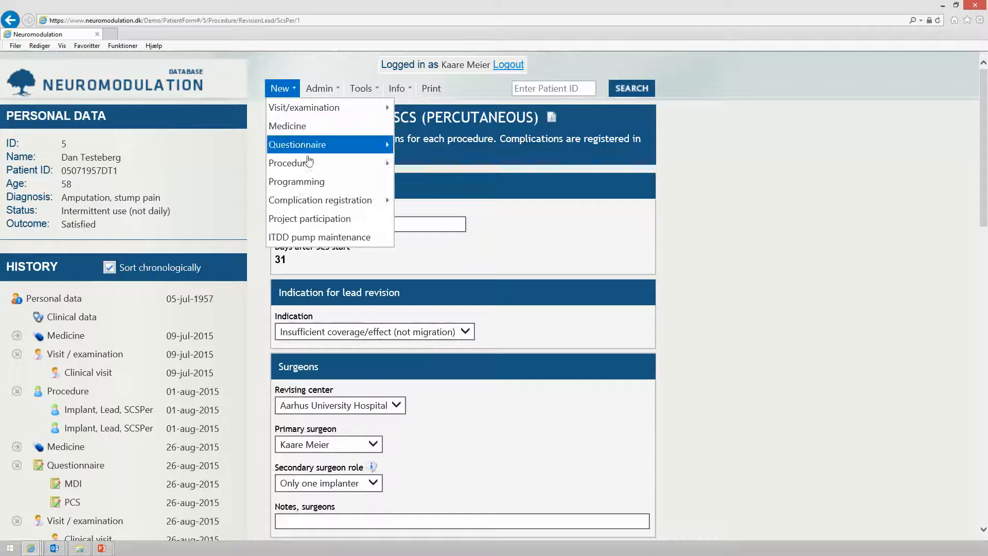
mouse_move(311, 165)
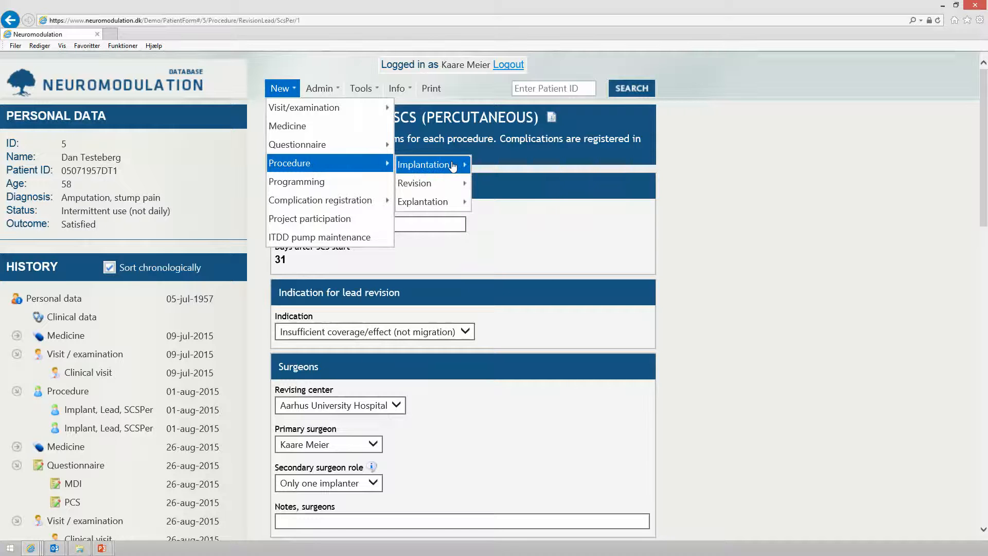
mouse_move(453, 166)
left_click(483, 276)
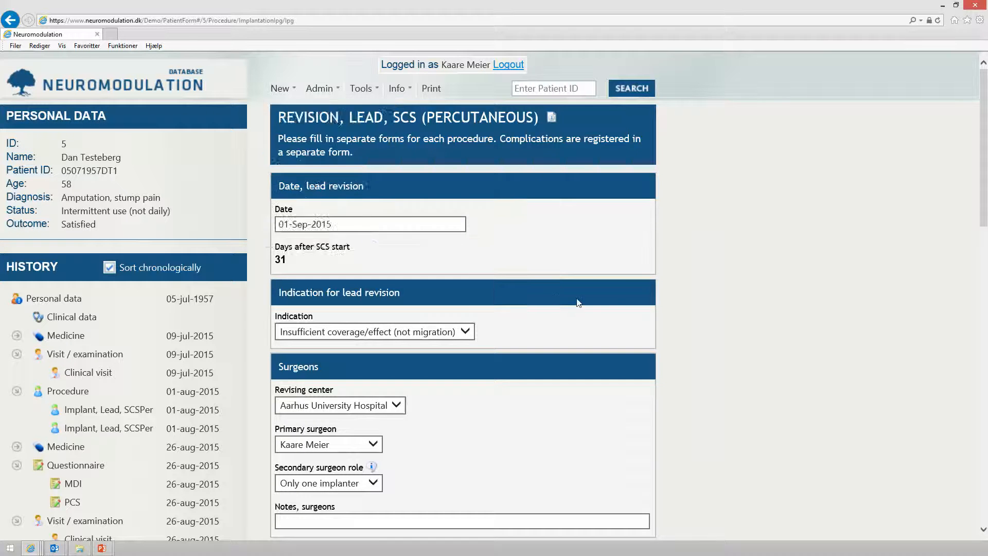
left_click(435, 237)
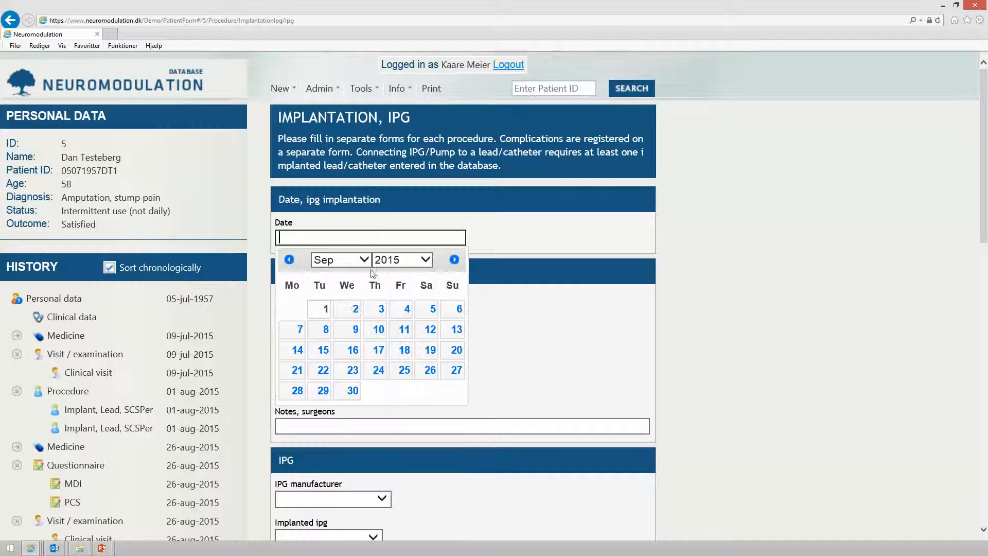
left_click(324, 309)
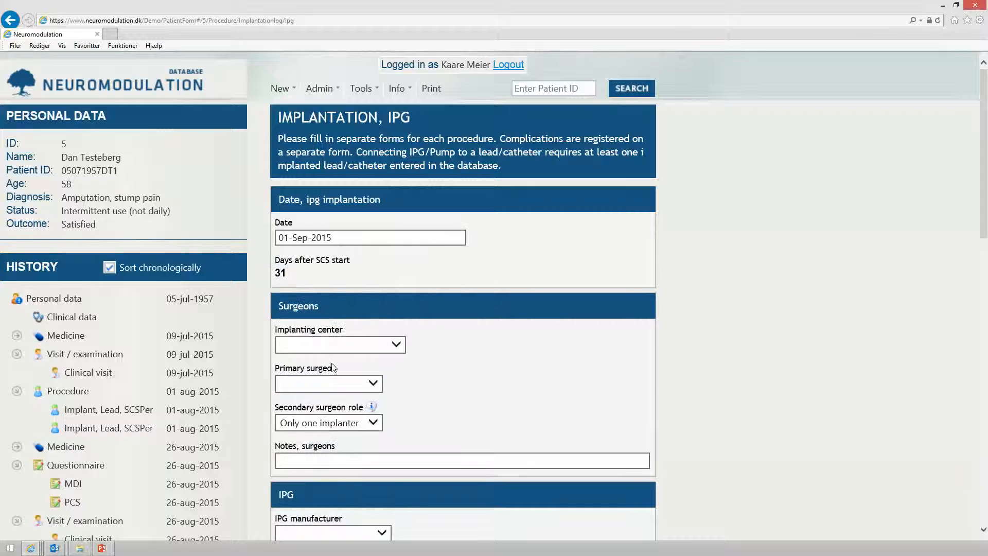
Set the implanting center to Aarhus University Hospital and choose the first listed surgeon as primary surgeon
left_click(335, 345)
left_click(334, 352)
left_click(327, 383)
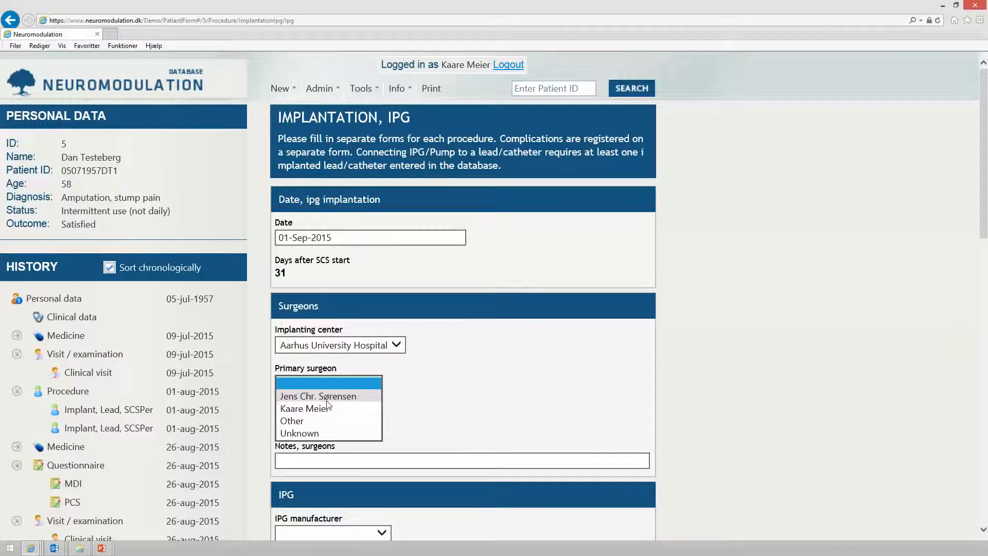
left_click(324, 396)
left_click(477, 396)
Set the secondary surgeon role to "Secondary implanter" and choose the second listed surgeon as secondary surgeon
scroll(483, 392, "down", 3)
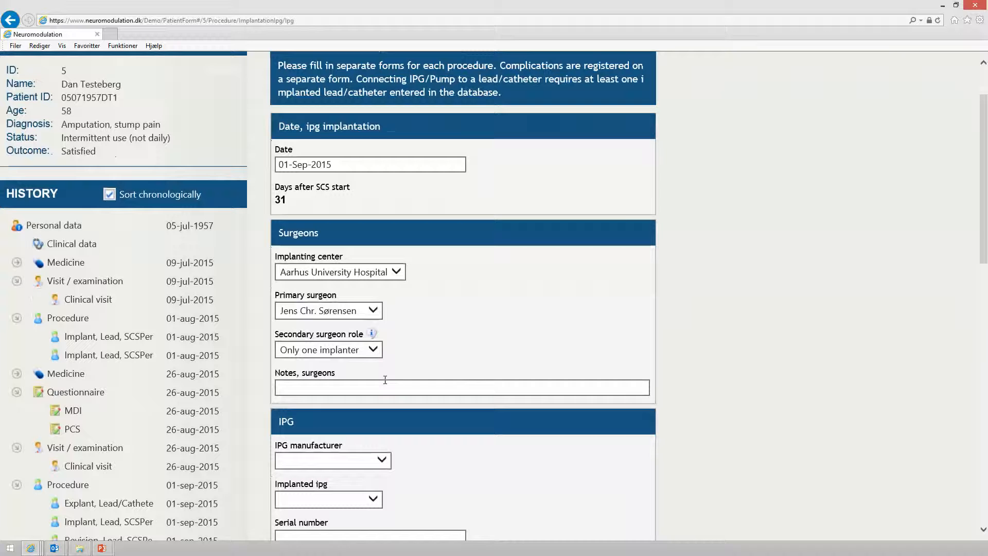
left_click(335, 355)
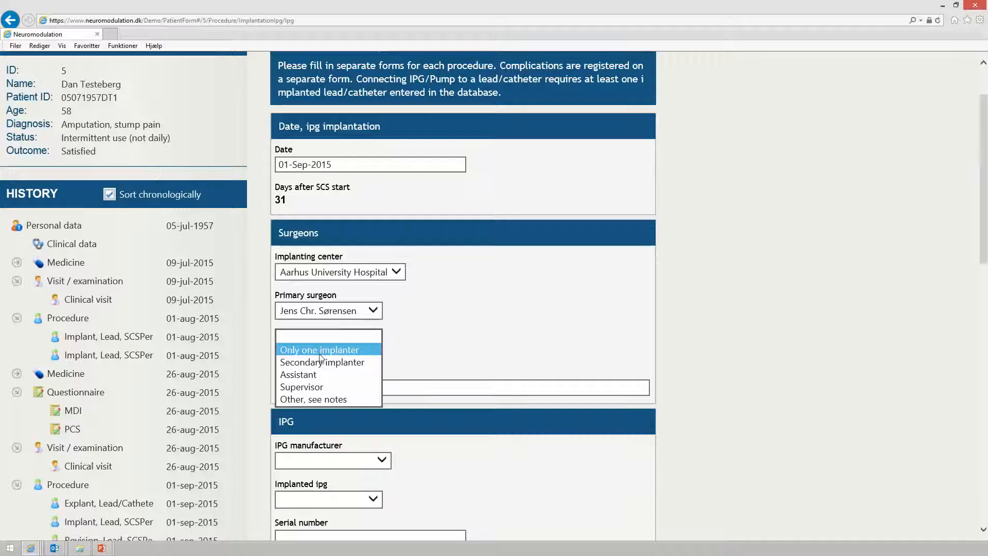
left_click(321, 362)
left_click(319, 388)
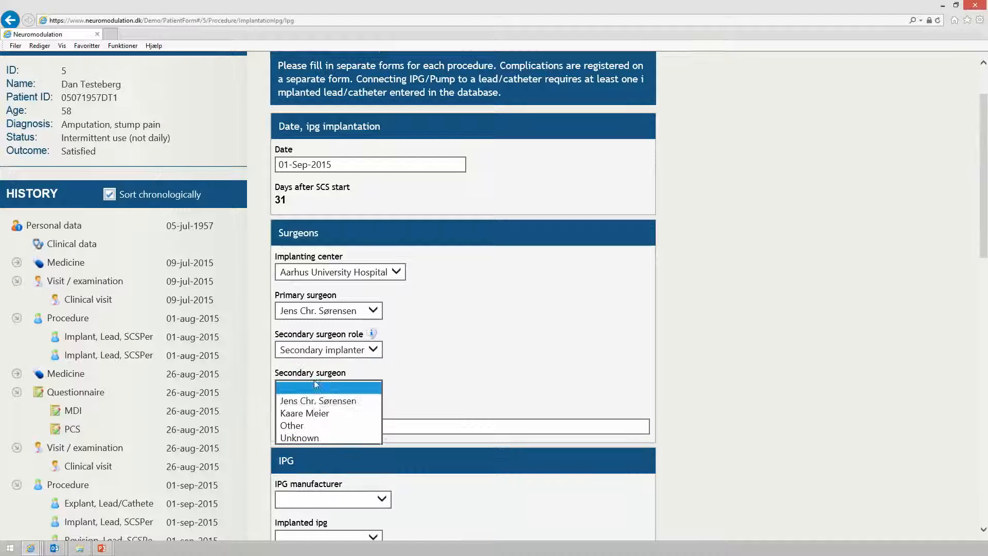
left_click(319, 410)
scroll(535, 368, "down", 3)
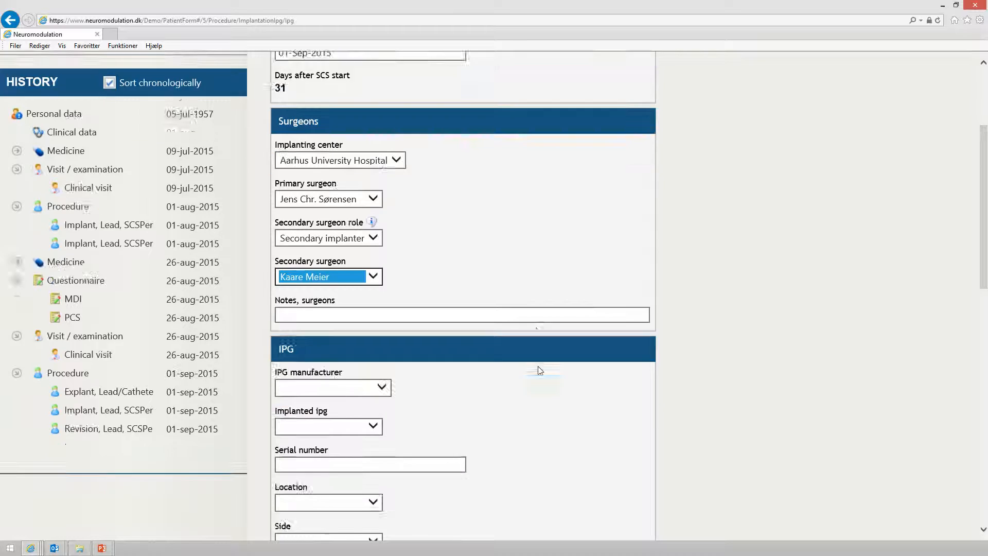
left_click(527, 383)
Set the IPG manufacturer to ANS / St. Jude Medical and the implanted IPG to SJM Eon (3716)
left_click(370, 353)
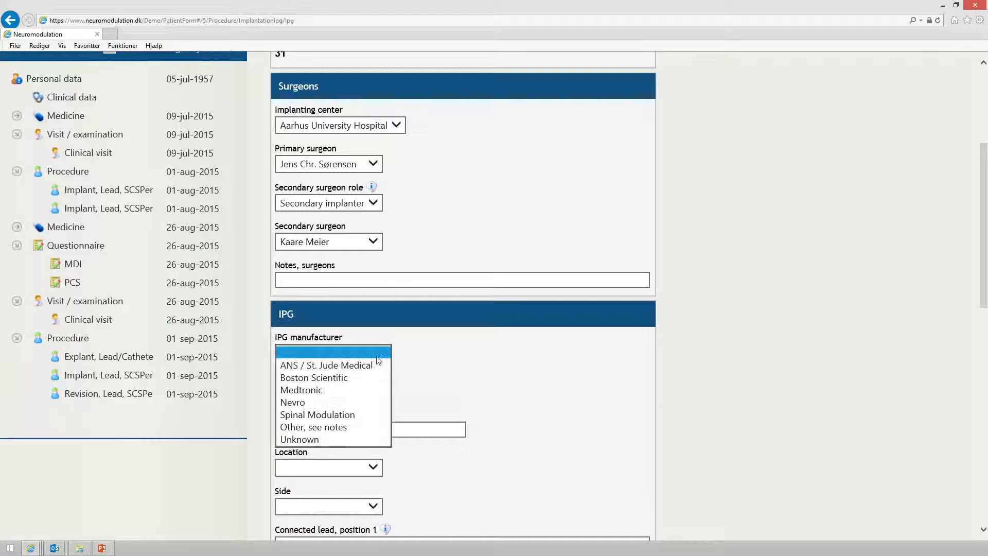
left_click(376, 362)
left_click(469, 363)
scroll(469, 364, "down", 3)
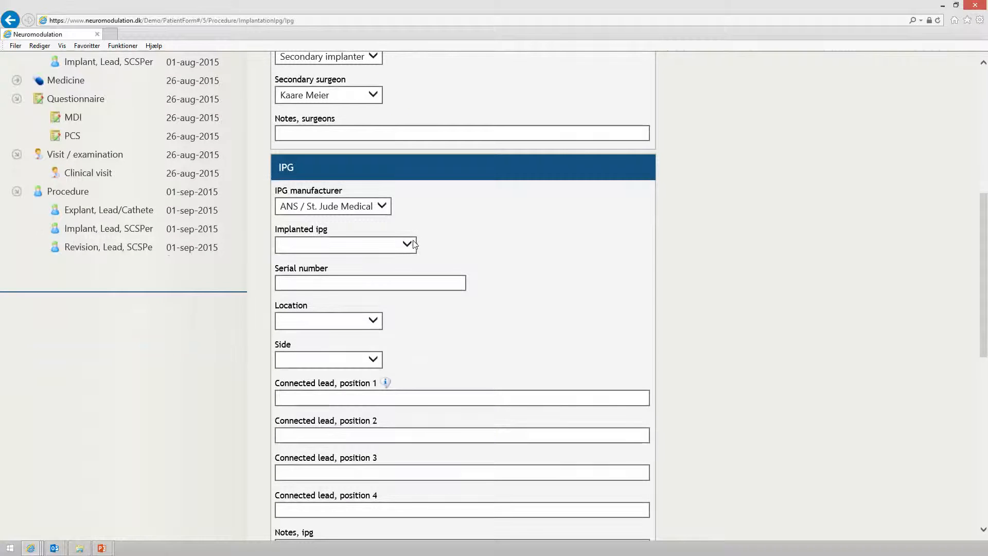
left_click(412, 244)
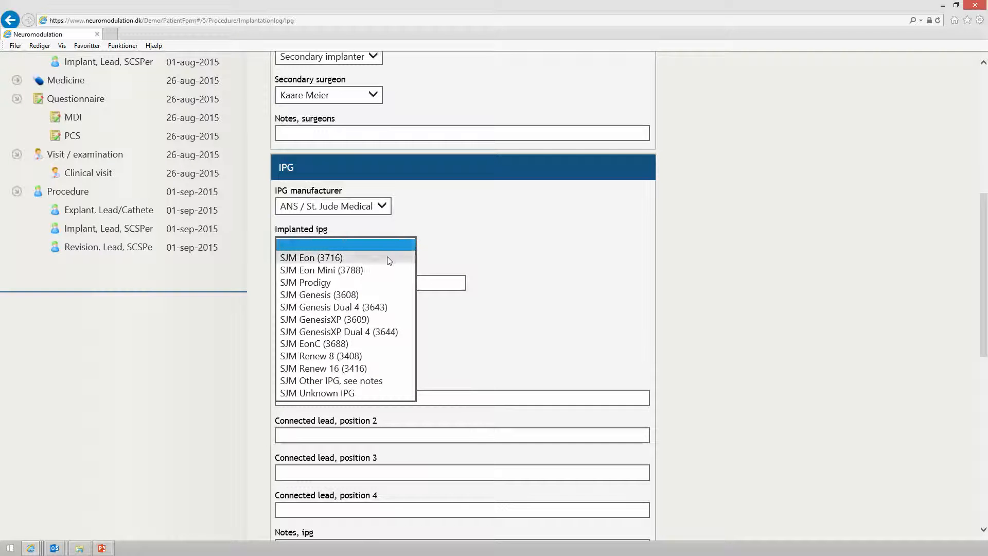
left_click(320, 258)
Enter 444578 as the IPG's serial number
left_click(409, 285)
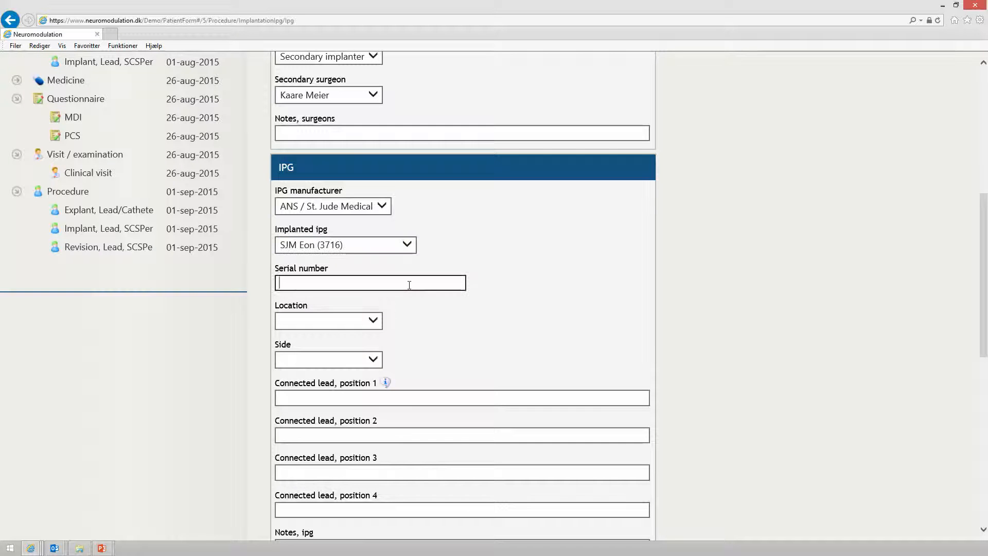
type("444578")
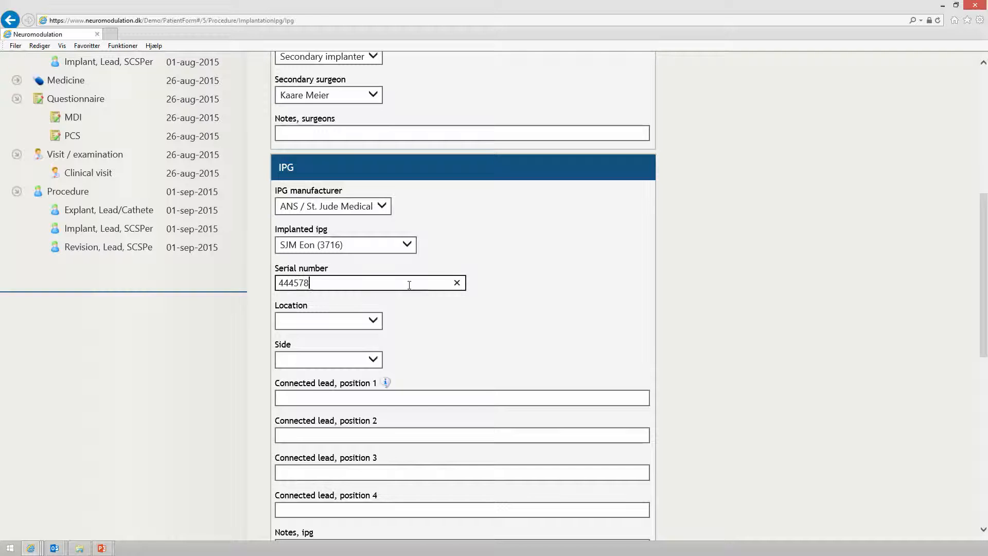
left_click(455, 304)
Set the IPG's location to Buttock and its side to "Right side"
scroll(457, 232, "down", 2)
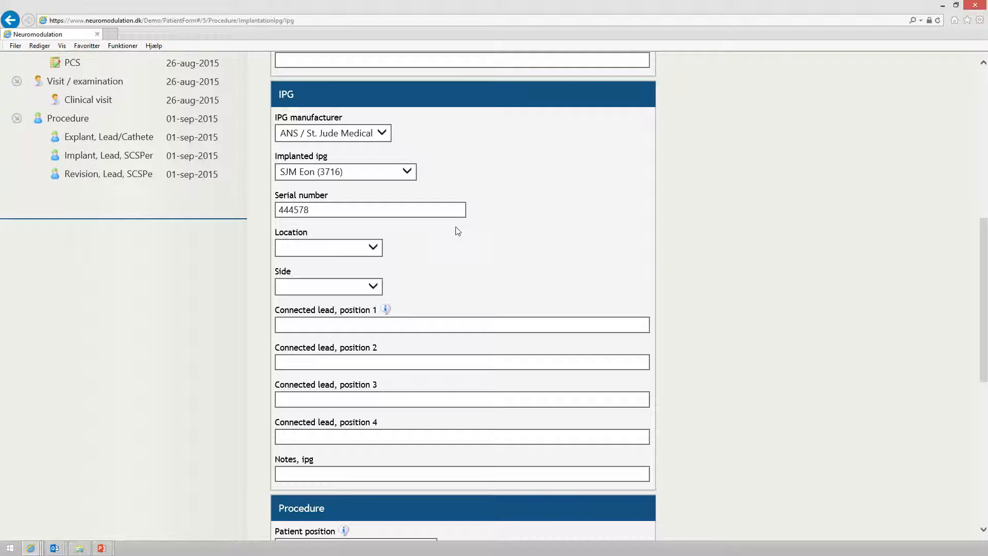
left_click(339, 255)
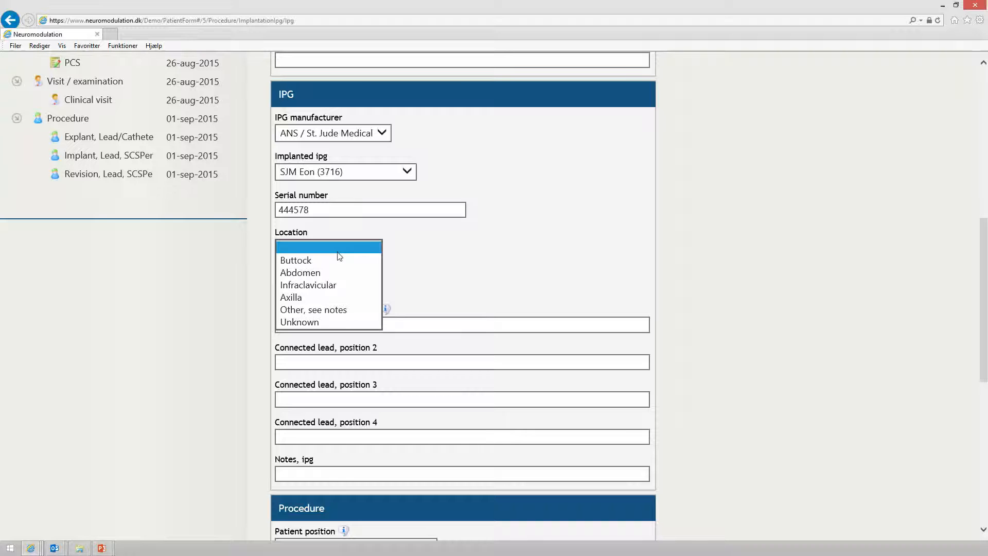
left_click(337, 263)
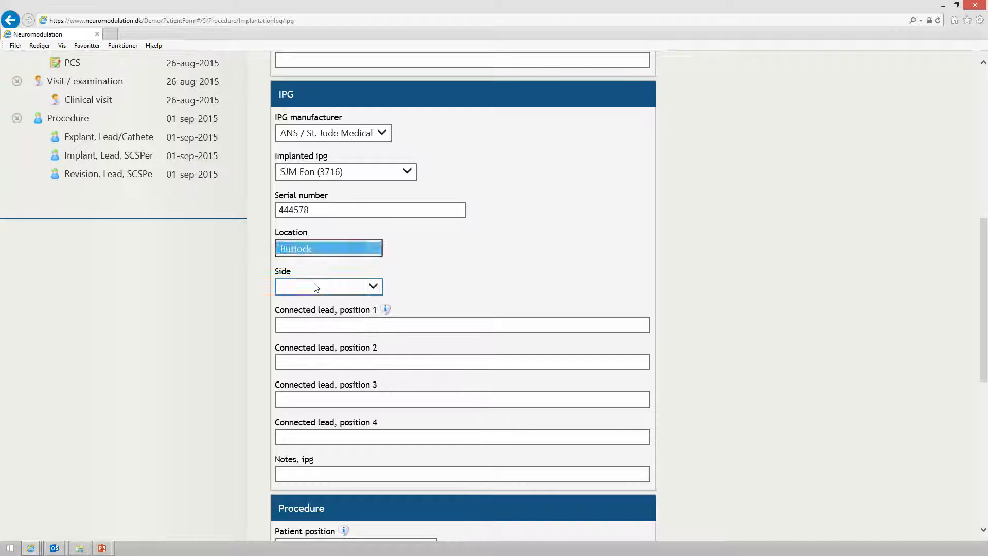
left_click(316, 287)
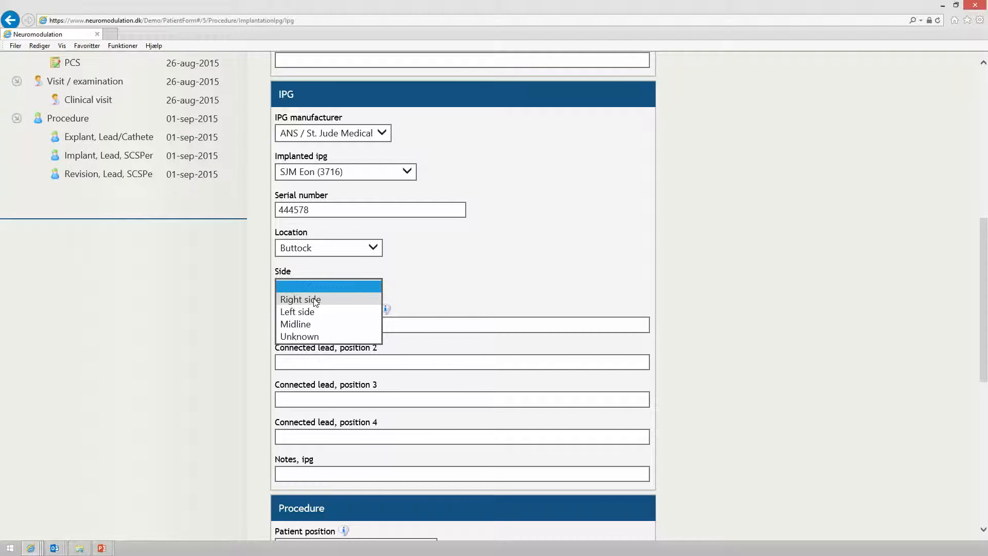
left_click(306, 299)
Assign the explanted SJM Octrode (318X) lead at C4 to connected lead position 1
scroll(445, 277, "down", 1)
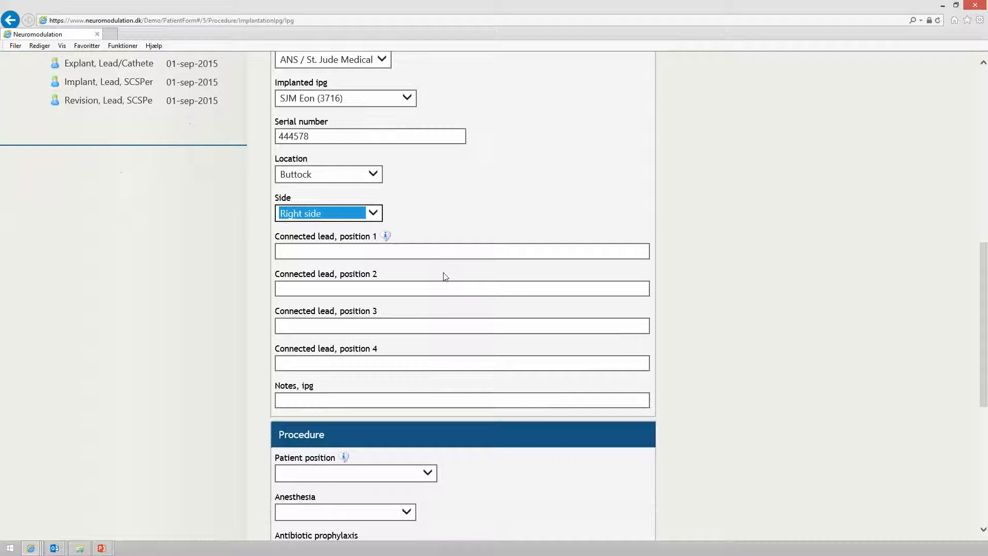
left_click(339, 252)
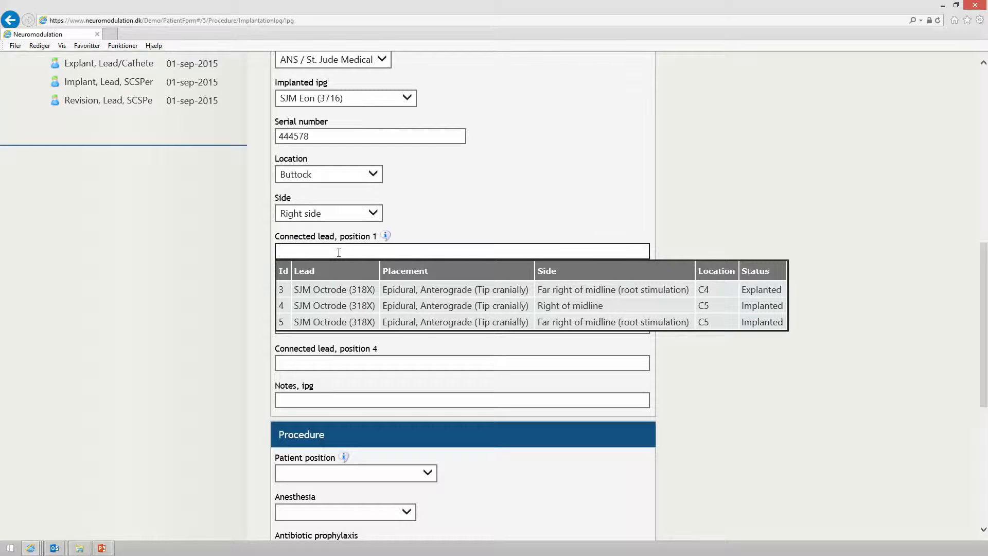
left_click(440, 291)
Assign the implanted right-of-midline C5 lead (Id 4) to position 2 and the implanted far-right C5 lead (Id 5) to position 1
left_click(405, 293)
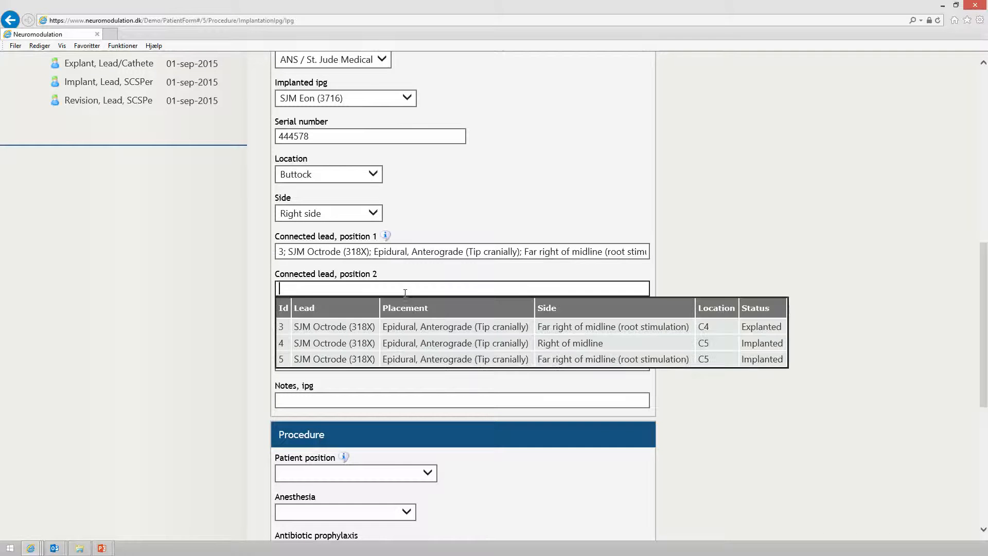
left_click(479, 350)
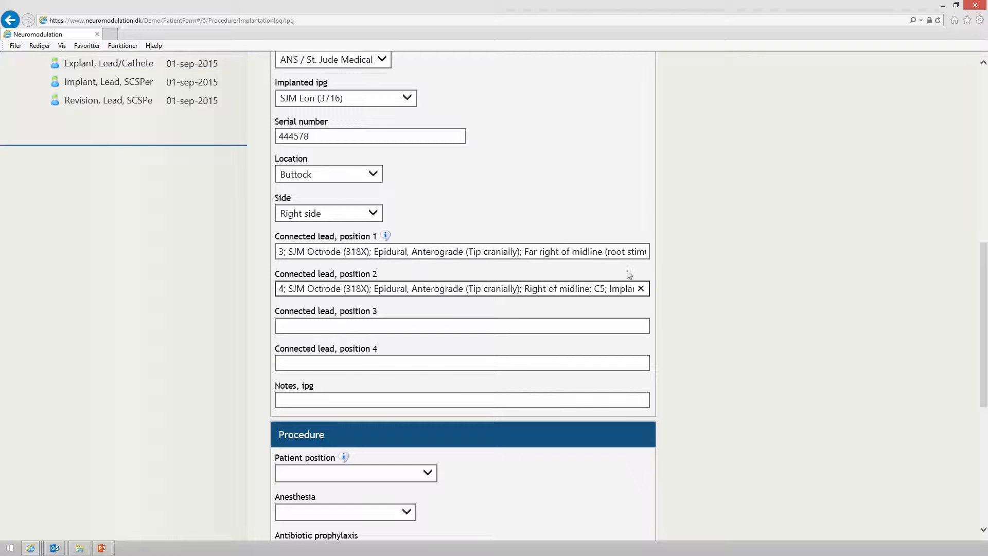
left_click(622, 251)
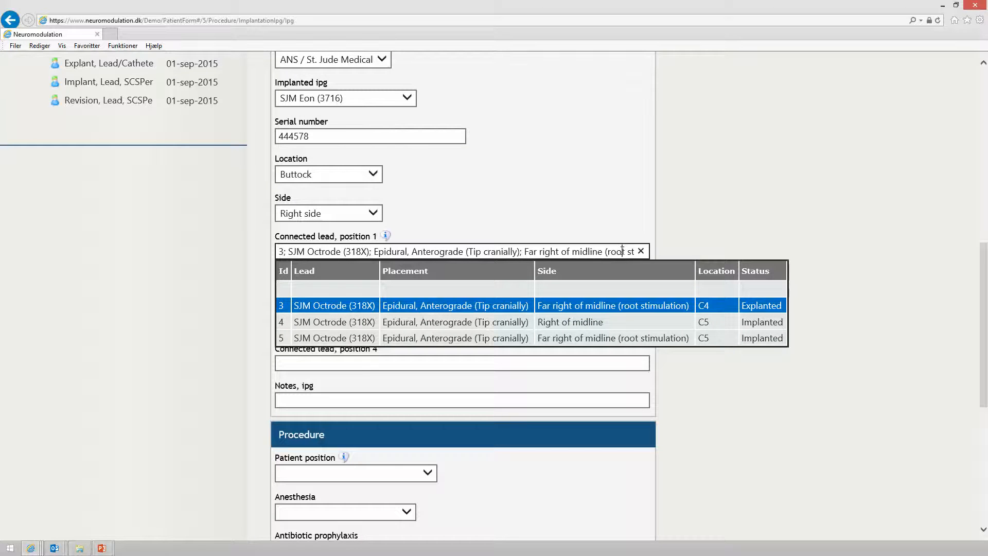
left_click(632, 338)
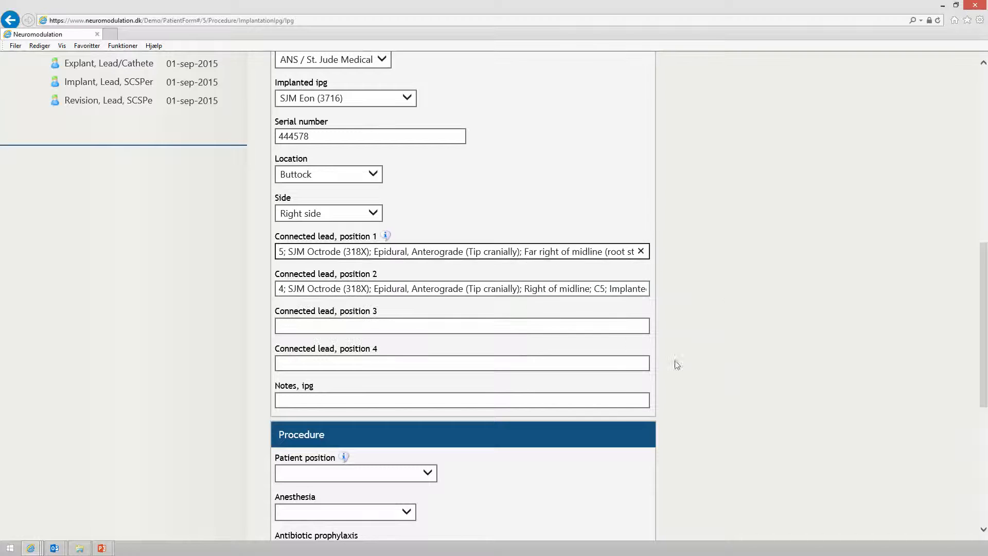
left_click(724, 269)
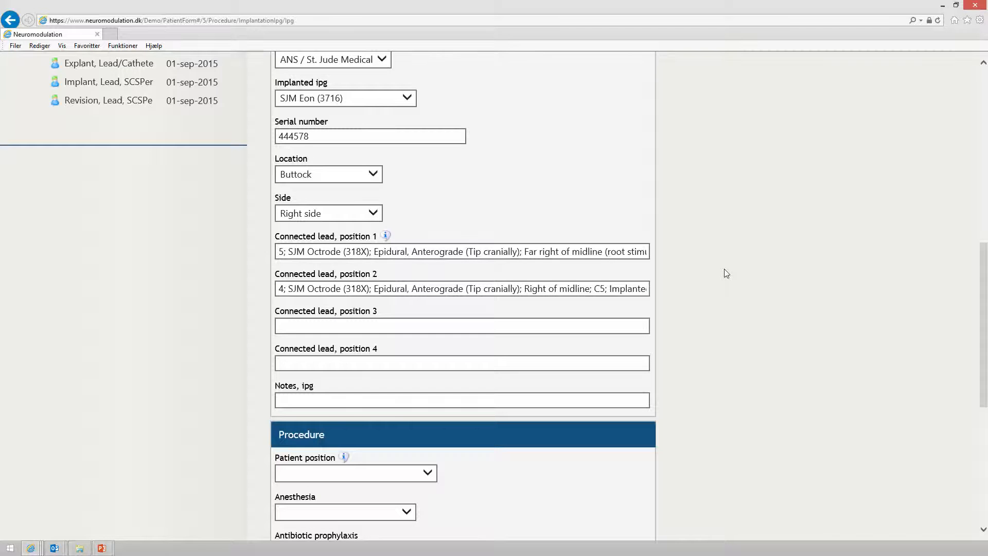
scroll(724, 268, "down", 1)
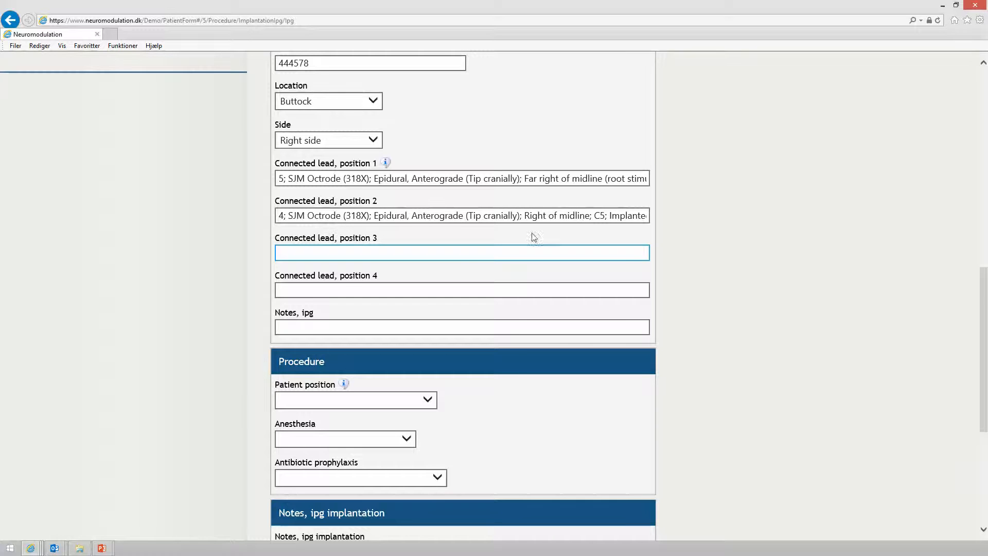
Set the patient position for the IPG implantation to "Prone position (lying face down)"
left_click(694, 262)
scroll(694, 261, "down", 3)
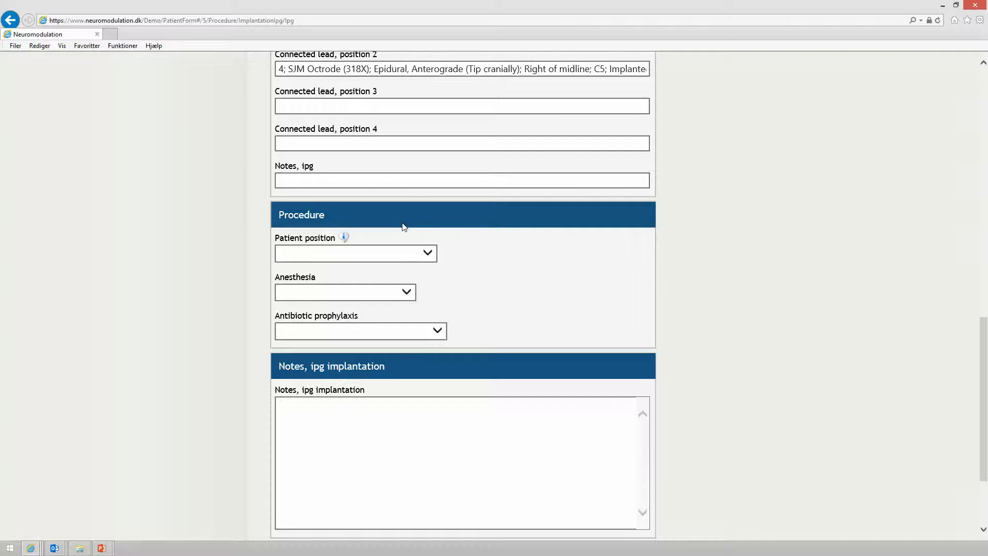
left_click(395, 251)
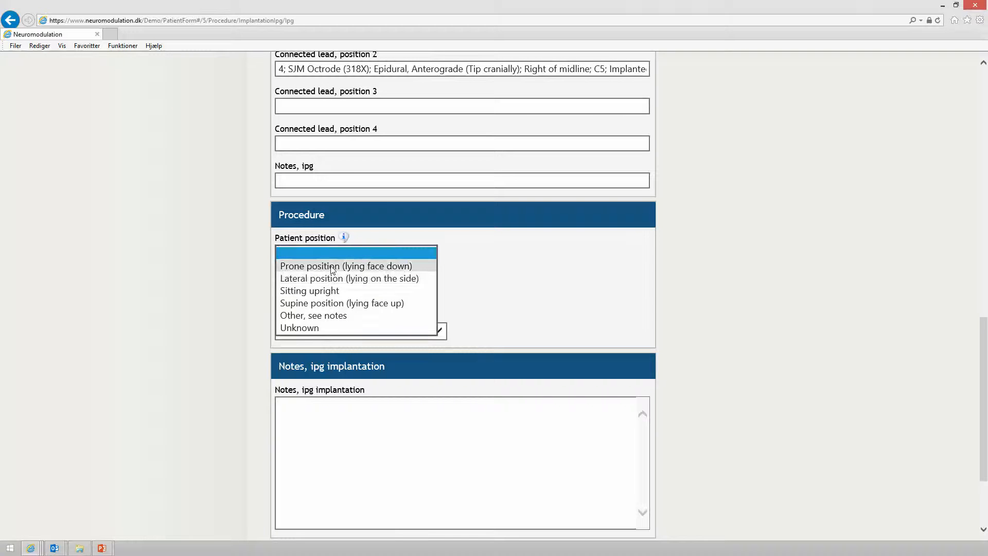
left_click(348, 262)
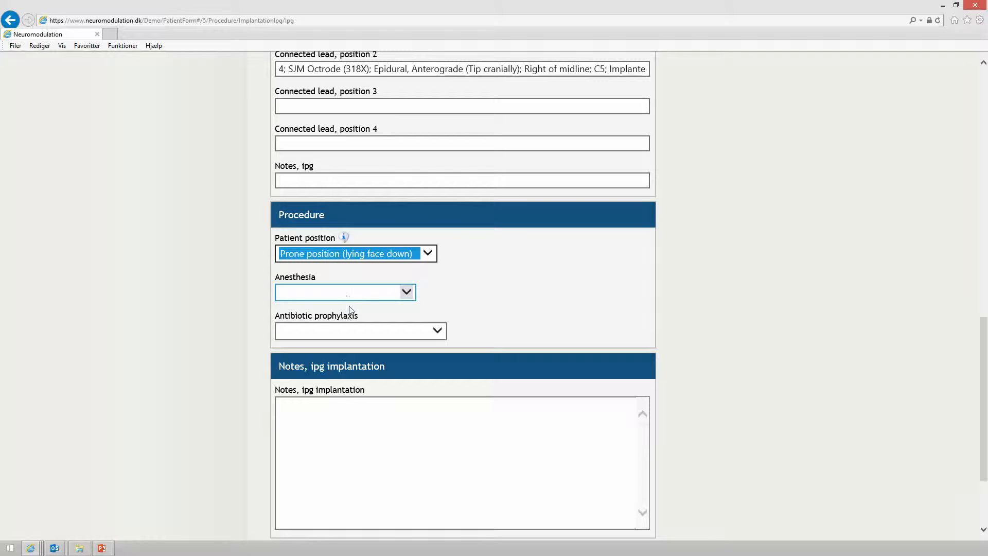
Set the anesthesia to "Local anaesthesia + sedation" and the antibiotic prophylaxis to "Penicillin derivative"
left_click(347, 293)
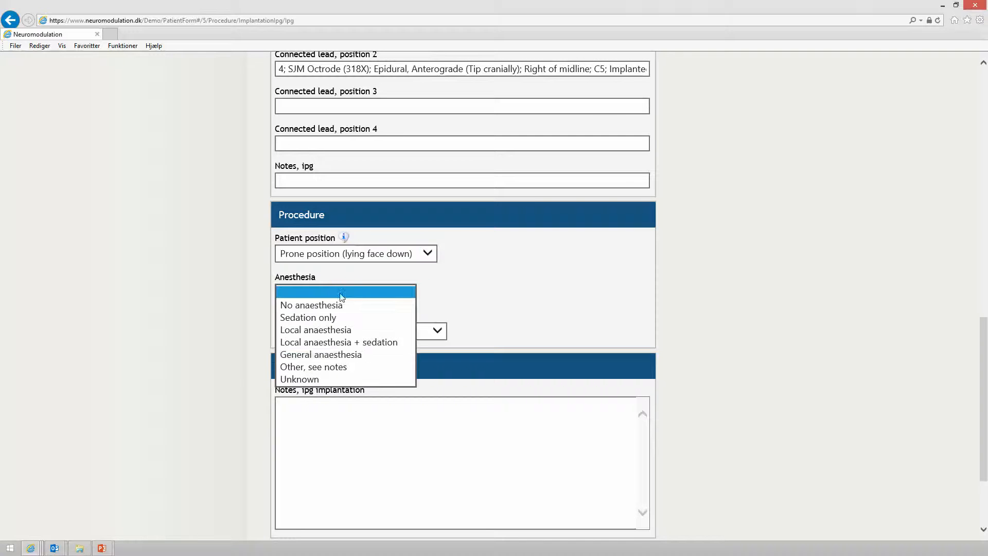
left_click(358, 342)
left_click(348, 329)
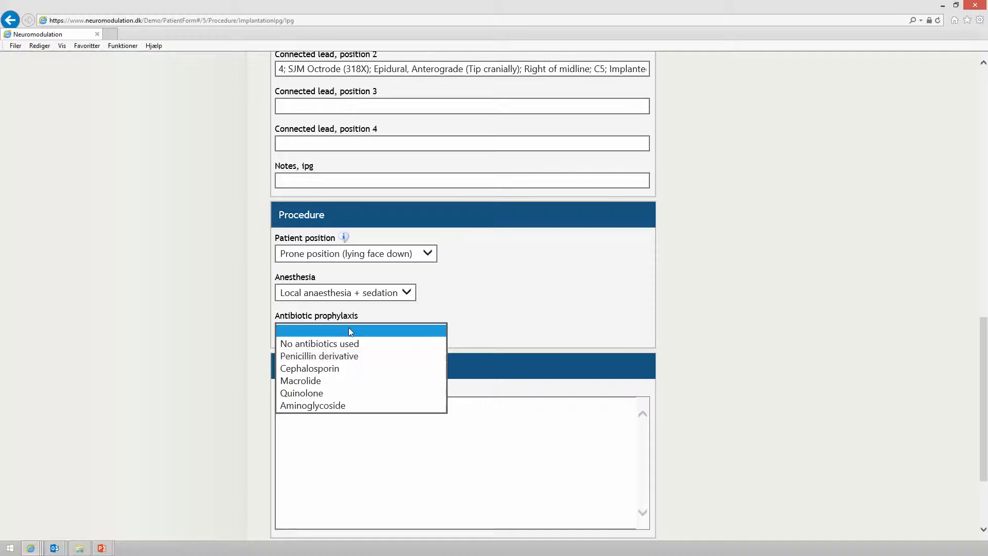
left_click(341, 356)
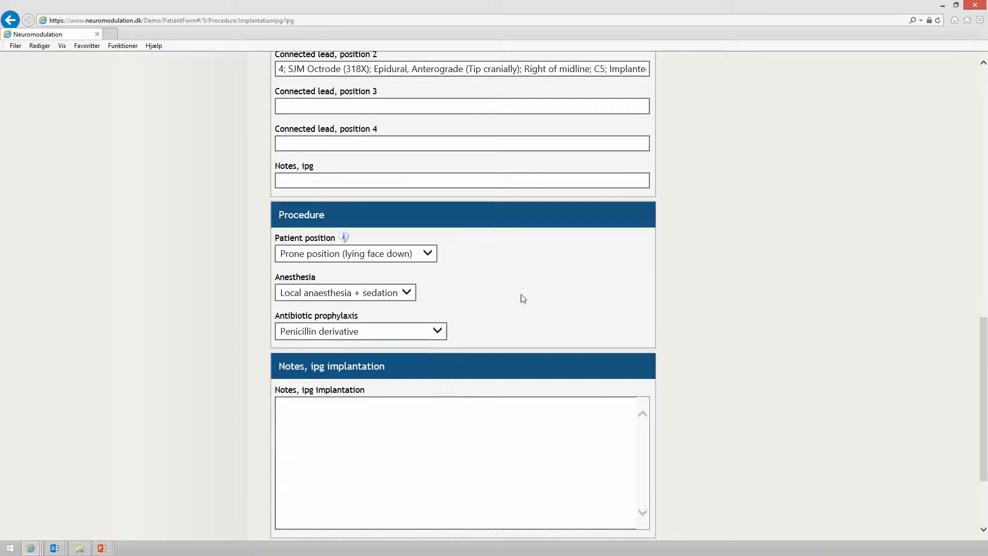
Save the completed IPG implantation form and dismiss the confirmation message
scroll(523, 295, "down", 3)
left_click(315, 432)
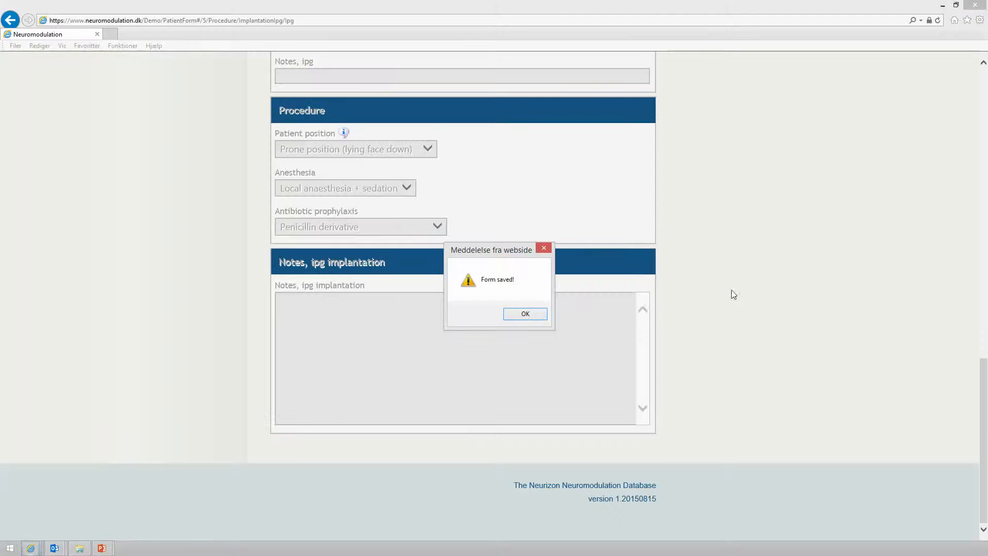
left_click(516, 313)
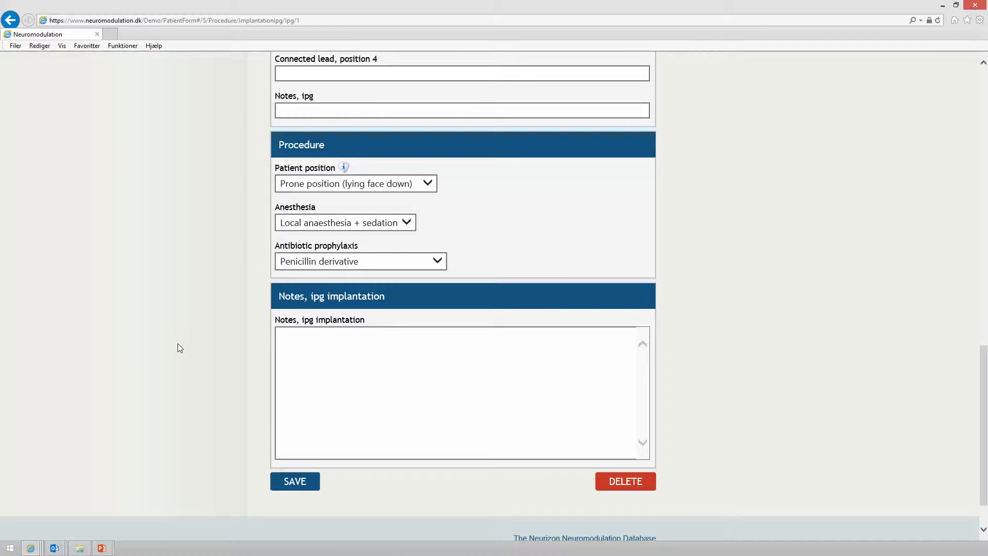
scroll(178, 345, "up", 10)
scroll(180, 348, "up", 3)
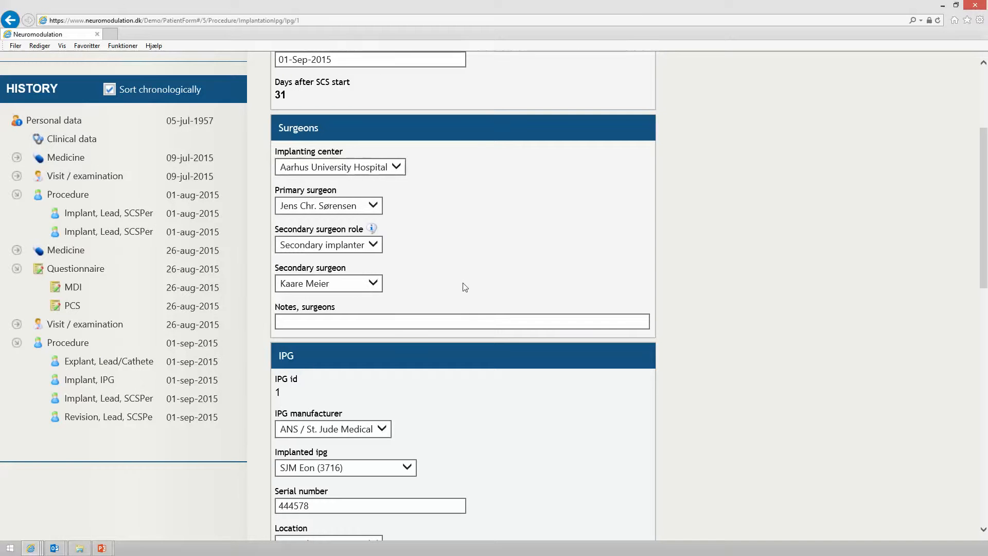
scroll(535, 266, "up", 4)
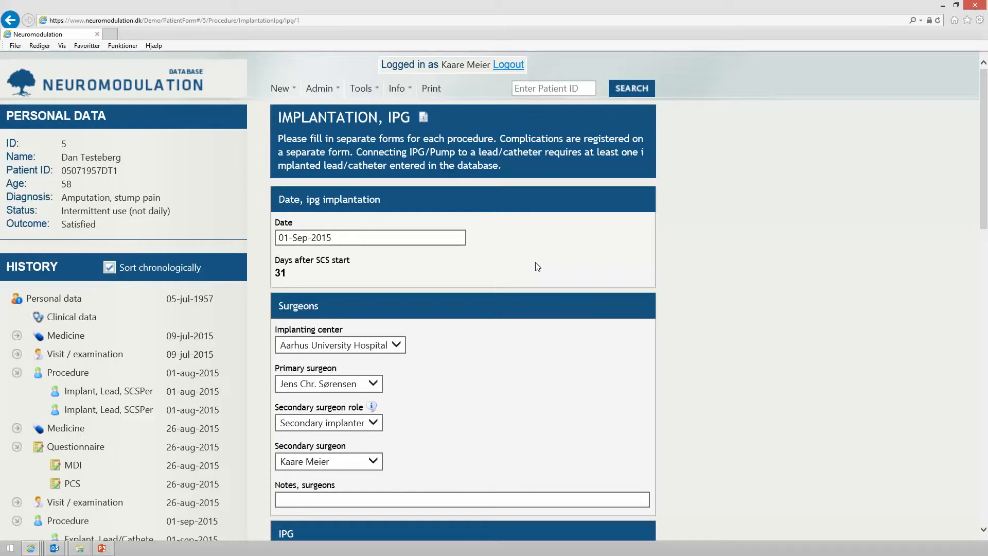